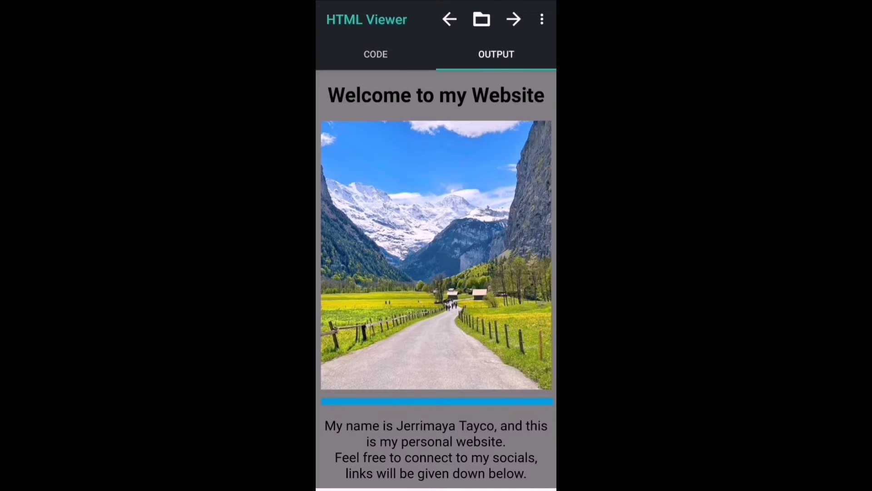
pyautogui.scroll(-3, 518, 436)
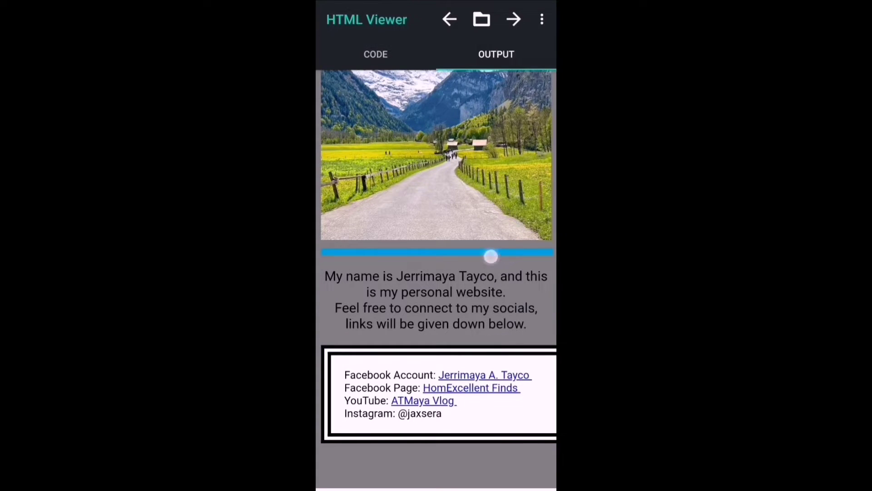
# Scroll the preview and test the Facebook Account and HomExcellent Finds links, returning each time.
pyautogui.moveTo(491, 256); pyautogui.dragTo(501, 272)
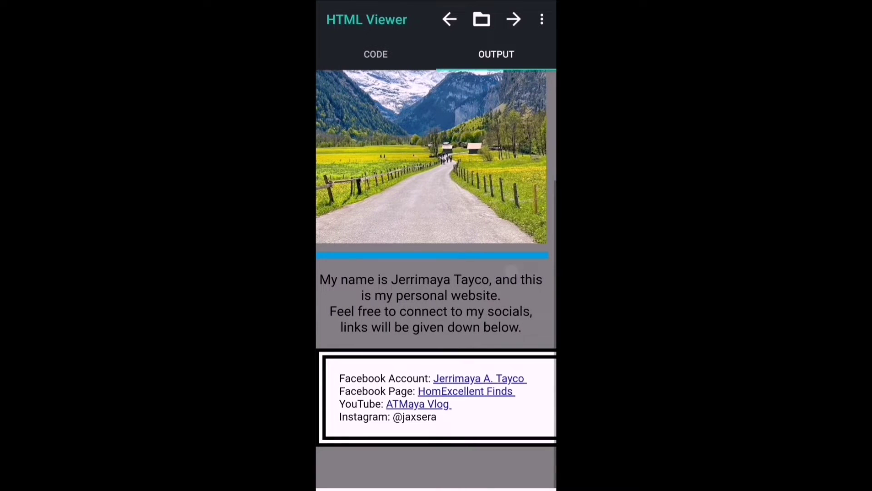
pyautogui.click(479, 379)
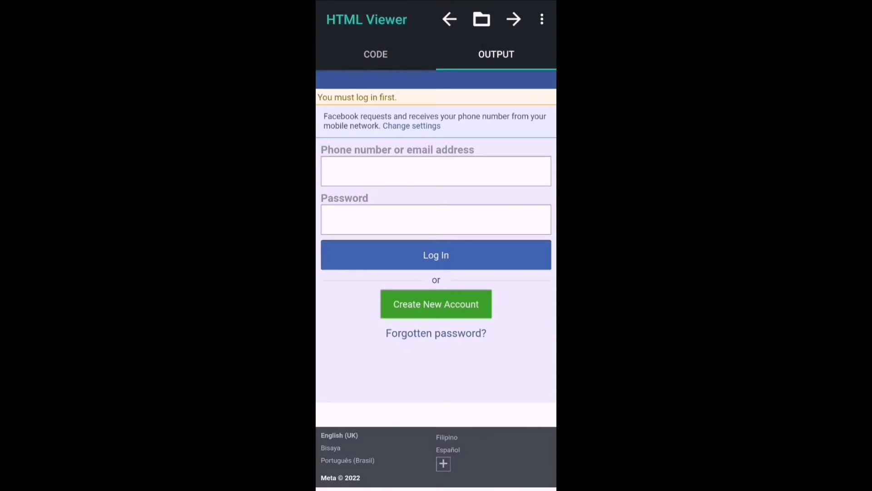
pyautogui.click(452, 19)
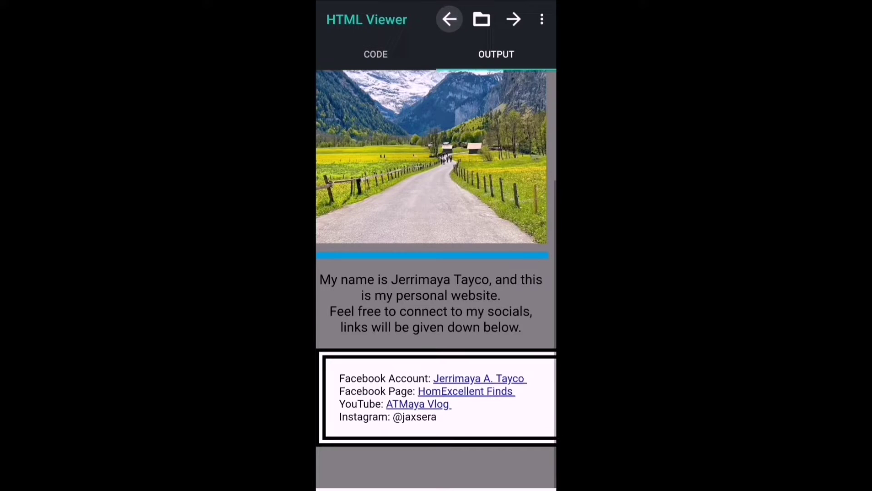
pyautogui.click(466, 391)
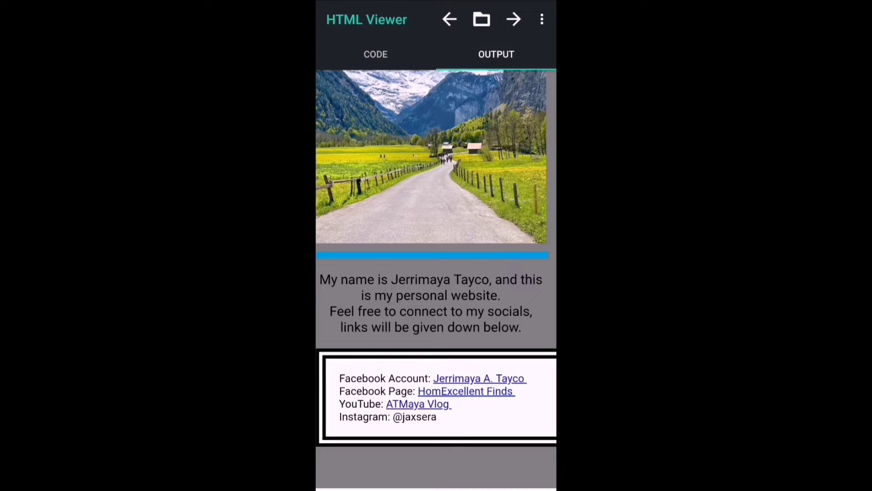
pyautogui.moveTo(519, 259); pyautogui.dragTo(534, 163)
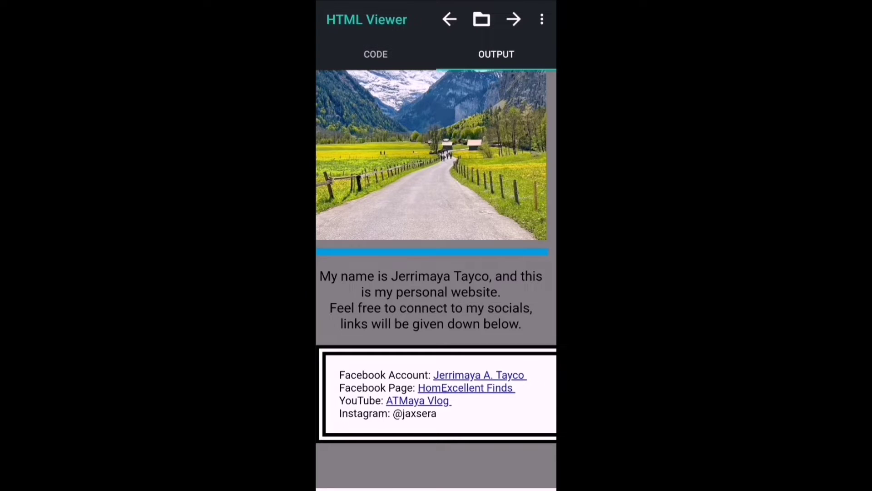
pyautogui.click(465, 388)
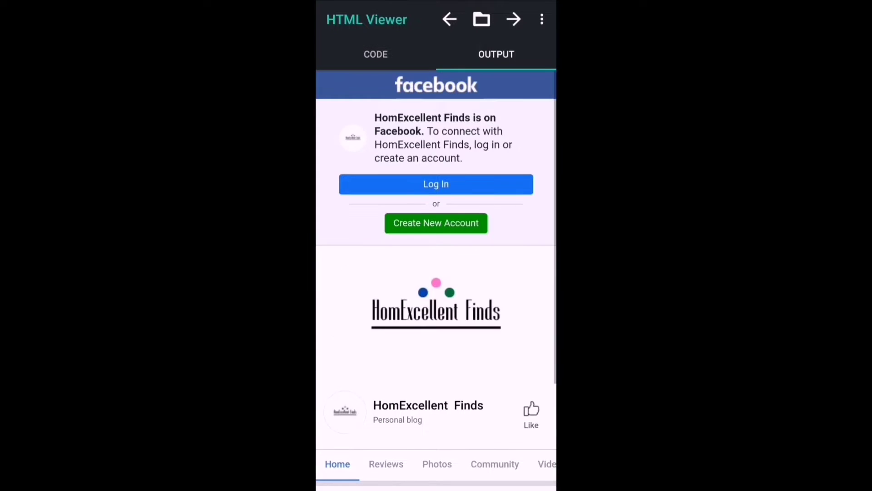
pyautogui.click(450, 19)
# Test the ATMaya Vlog YouTube link and come back to the website.
pyautogui.click(418, 401)
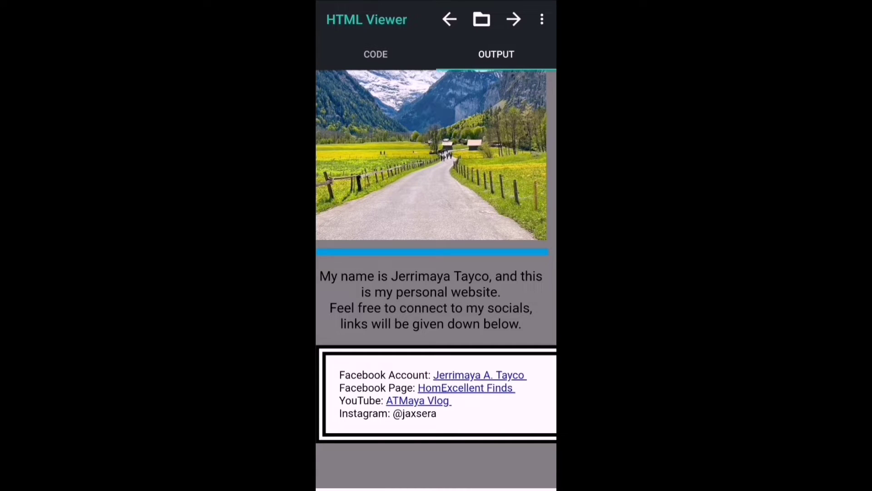
pyautogui.moveTo(520, 290); pyautogui.dragTo(528, 429)
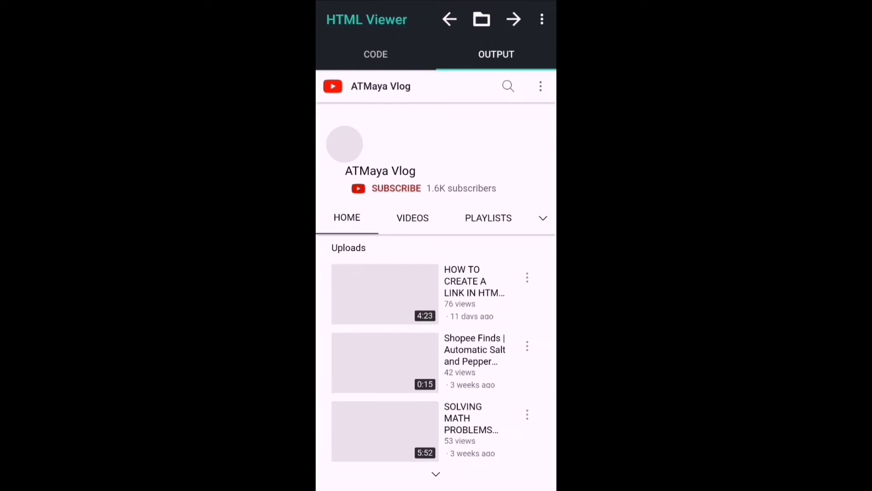
pyautogui.moveTo(500, 340); pyautogui.dragTo(501, 310)
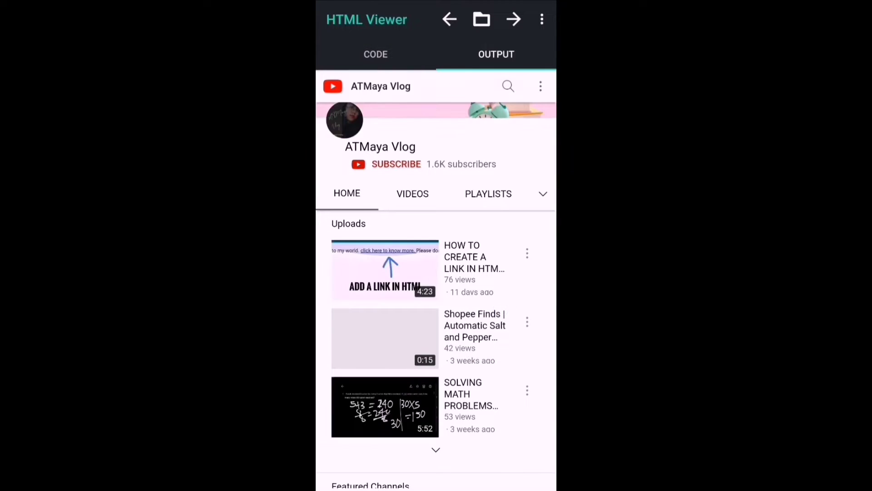
pyautogui.click(450, 19)
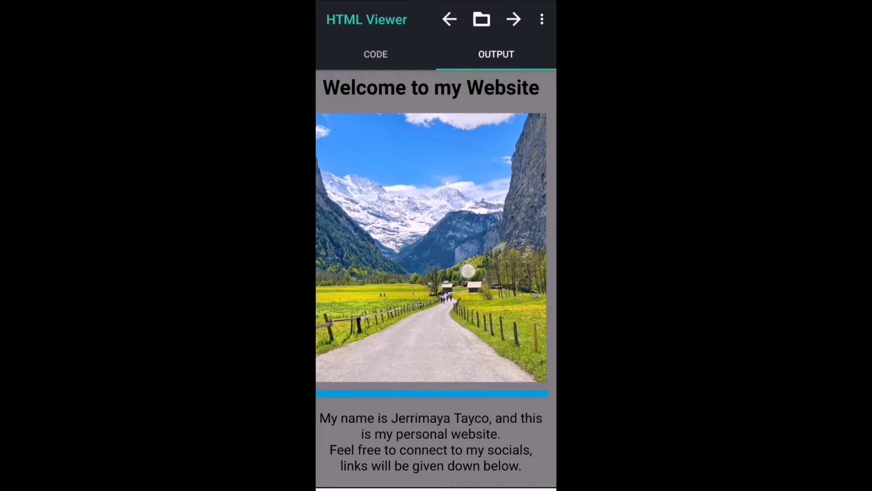
pyautogui.moveTo(468, 272); pyautogui.dragTo(495, 157)
pyautogui.moveTo(512, 117); pyautogui.dragTo(512, 305)
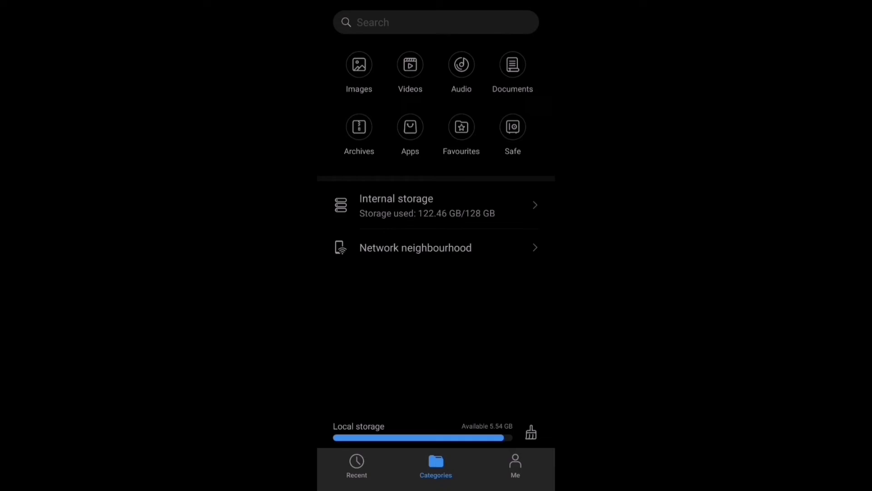
pyautogui.write('My Website')
# Create the My Website folder, then browse to Pictures > Facebook for the image.
pyautogui.click(486, 220)
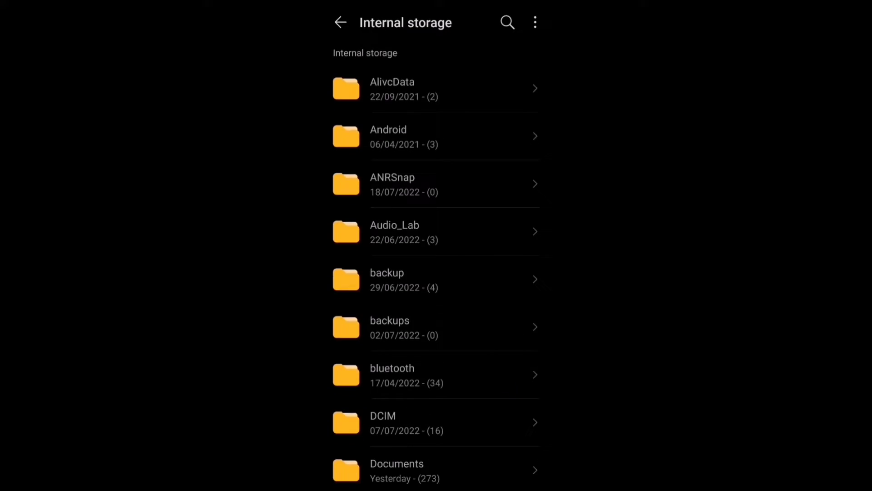
pyautogui.moveTo(504, 305); pyautogui.dragTo(504, 386)
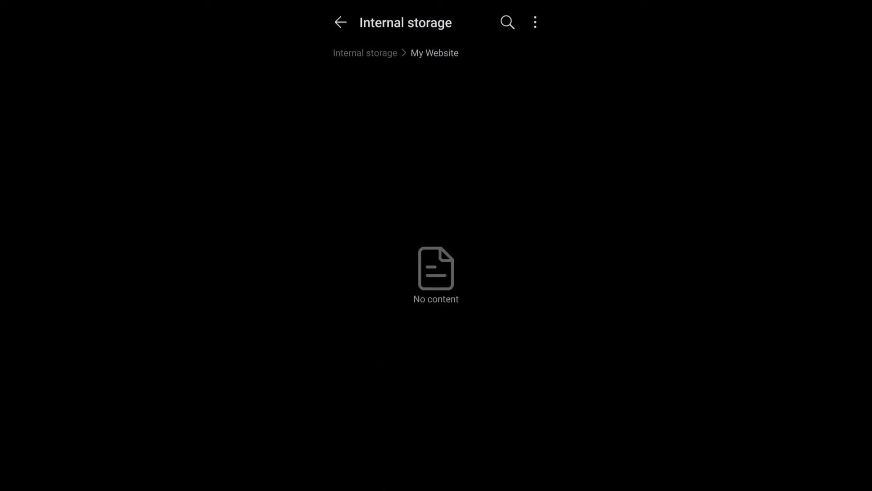
pyautogui.moveTo(509, 422)
pyautogui.mouseDown()
pyautogui.moveTo(508, 310)
pyautogui.moveTo(509, 442)
pyautogui.mouseUp()
pyautogui.click(389, 317)
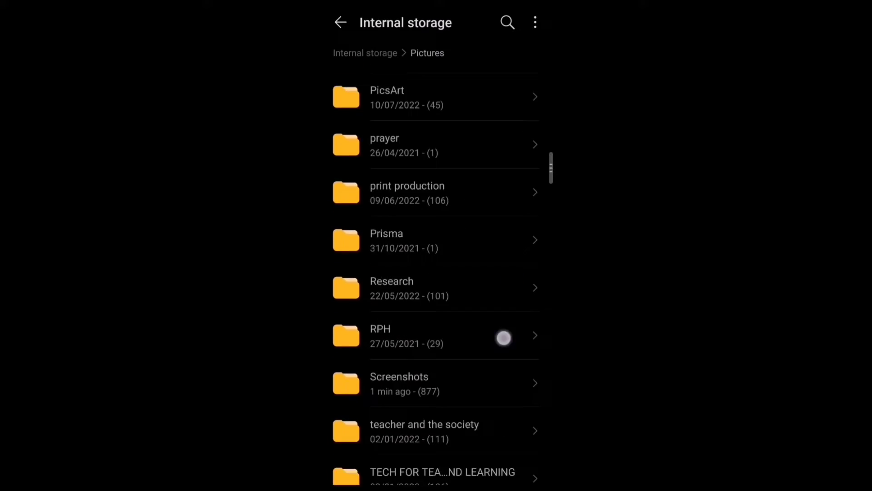
pyautogui.moveTo(502, 337); pyautogui.dragTo(501, 419)
pyautogui.click(395, 68)
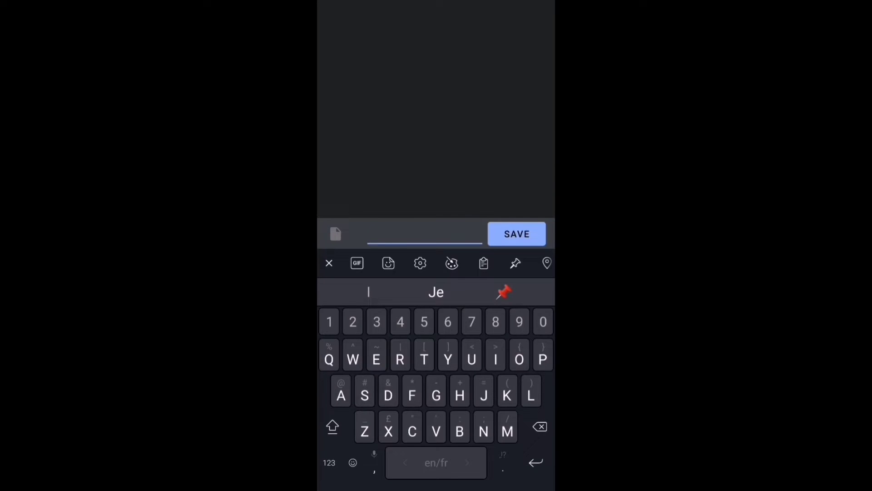
pyautogui.write('rrimaya website.html')
# Go up to the Downloads folder in the save dialog.
pyautogui.click(437, 26)
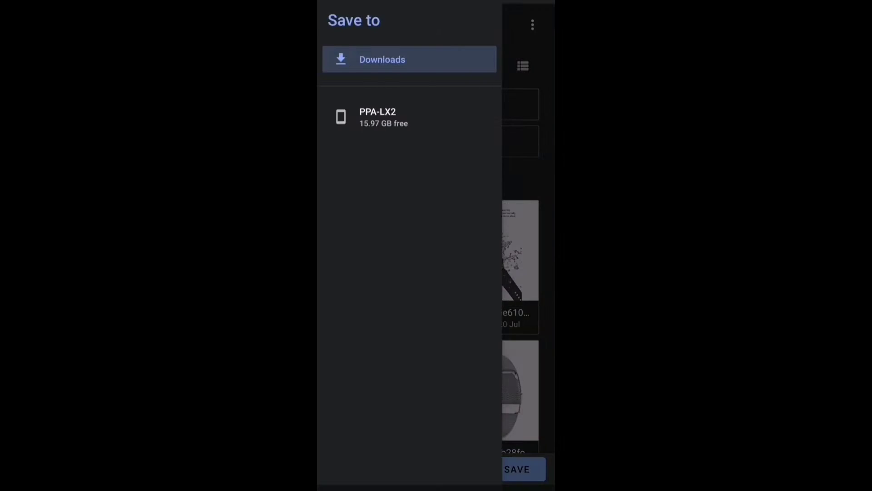
pyautogui.write('Website.html')
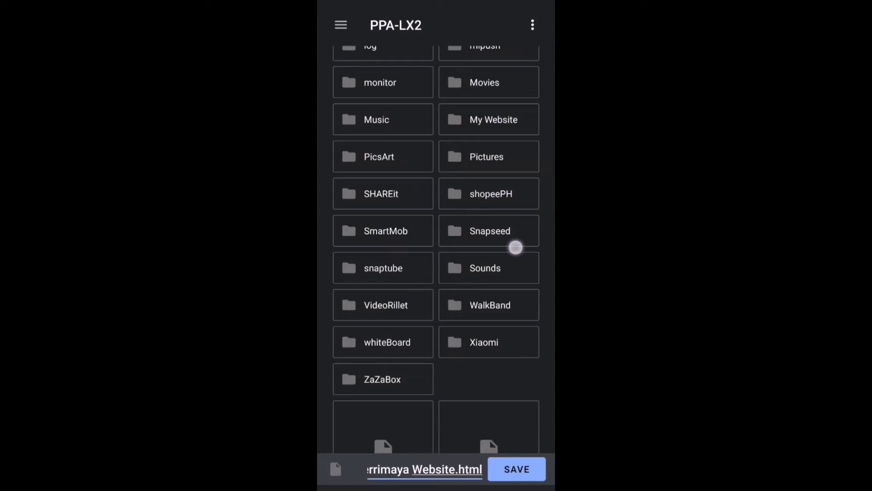
# Save the new HTML file and write the head, title, style block, body and heading lines.
pyautogui.click(517, 232)
pyautogui.write('<!DOCTYPE html>')
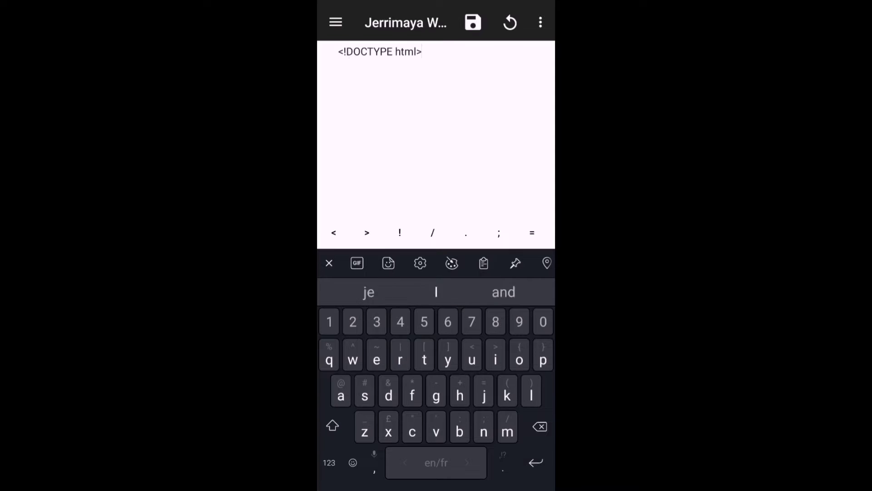
pyautogui.write('<html>')
pyautogui.press('Return')
pyautogui.write('<head>')
pyautogui.press('Return')
pyautogui.press('Return')
pyautogui.write('<title> Website by Jerrimaya')
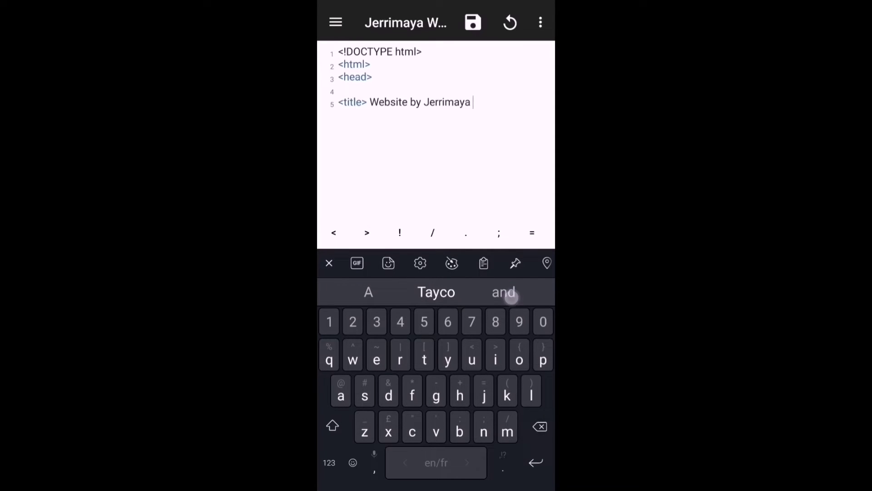
pyautogui.write(' Tayco </title>')
pyautogui.press('Return')
pyautogui.write('</head>')
pyautogui.press('Return')
pyautogui.write('<style>')
pyautogui.press('Return')
pyautogui.press('Return')
pyautogui.press('Return')
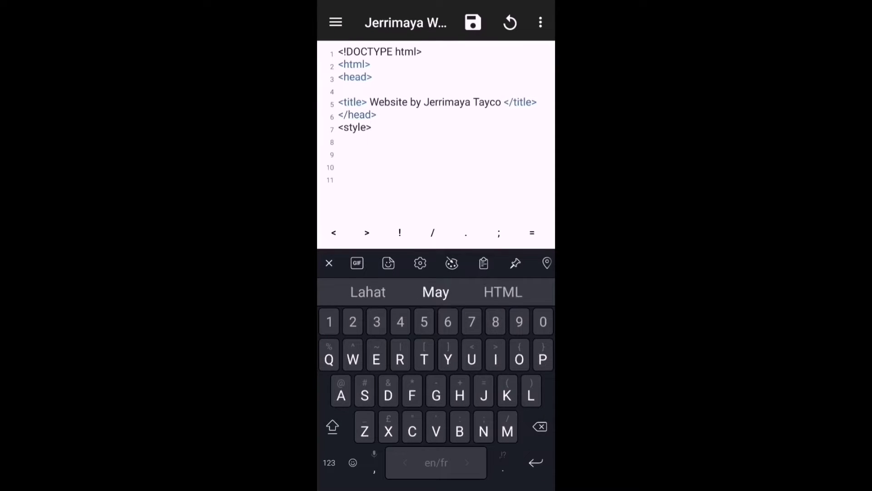
pyautogui.write('</style>')
pyautogui.press('Return')
pyautogui.write('<body>')
pyautogui.press('Return')
pyautogui.write('<')
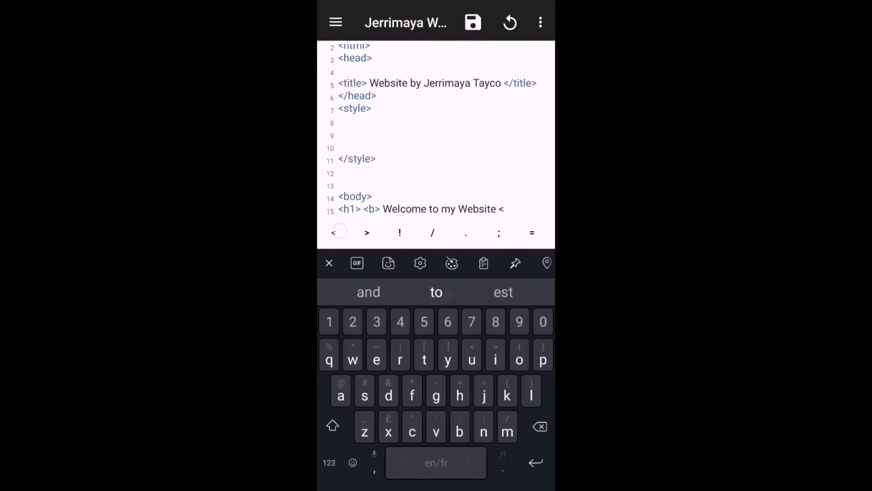
pyautogui.press('Return')
pyautogui.press('Return')
pyautogui.press('Return')
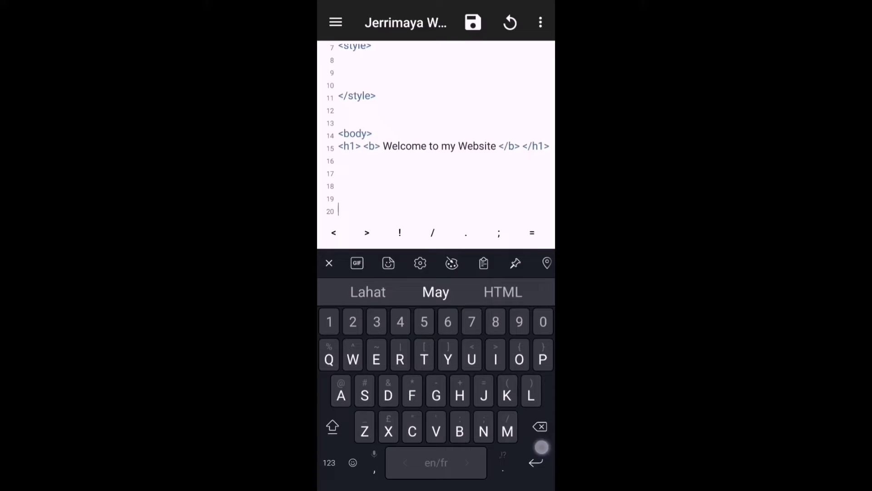
pyautogui.write('<img src=')
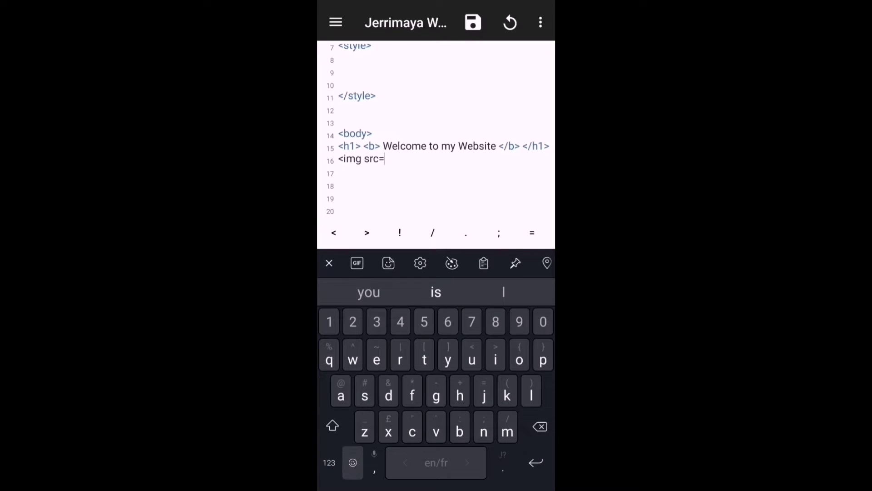
# Check the image in My Website, then add a 100%-wide, centered, sky blue, size-10 rule.
pyautogui.moveTo(437, 487); pyautogui.dragTo(437, 341)
pyautogui.click(436, 238)
pyautogui.click(352, 102)
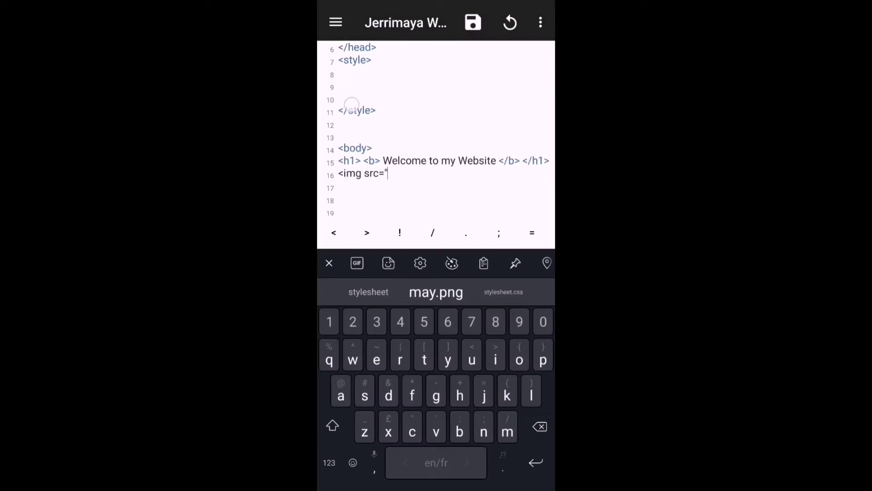
pyautogui.write('" widt')
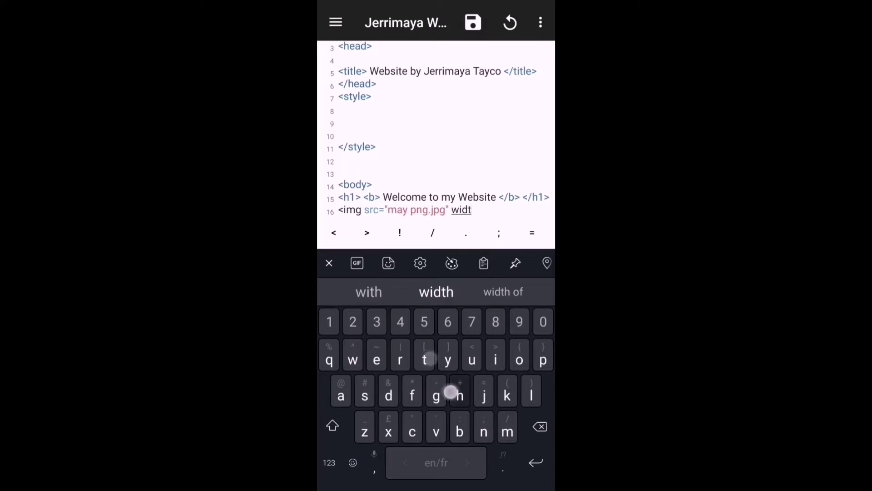
pyautogui.write('h=100%"')
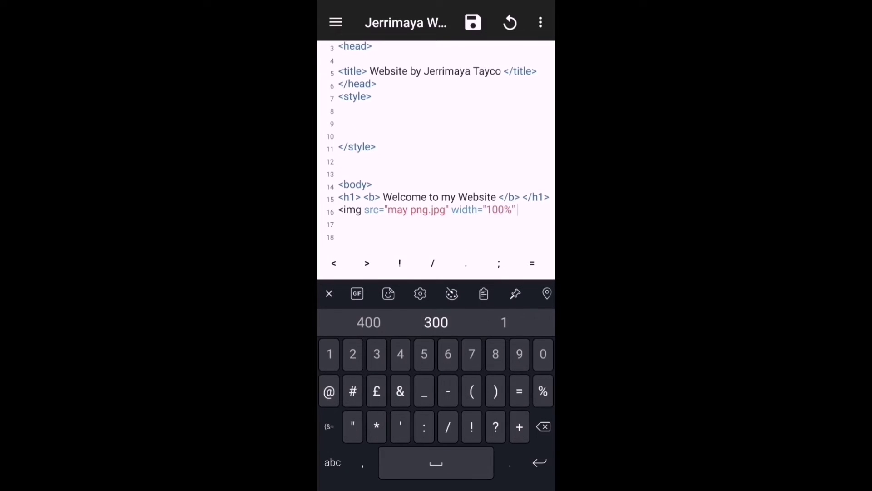
pyautogui.write('" height="400')
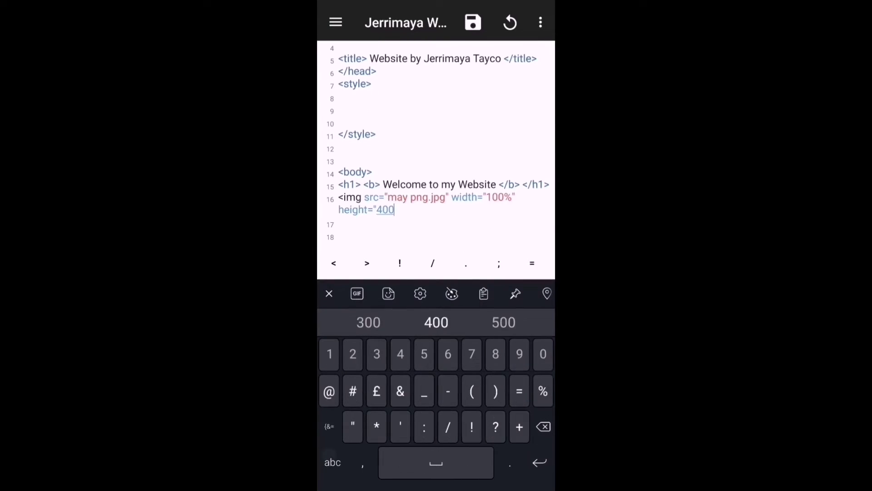
pyautogui.write('">')
pyautogui.press('Return')
pyautogui.write('<hr')
pyautogui.press('Return')
pyautogui.write('Width=')
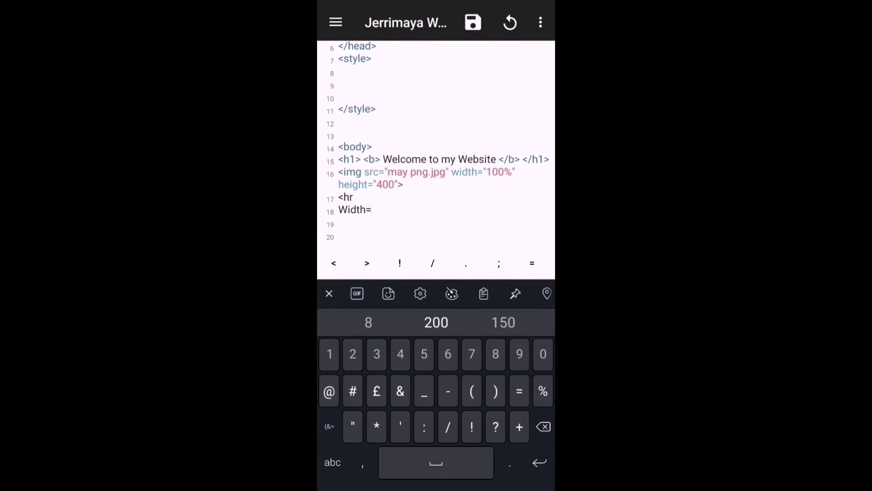
pyautogui.write('"100%"')
pyautogui.press('Return')
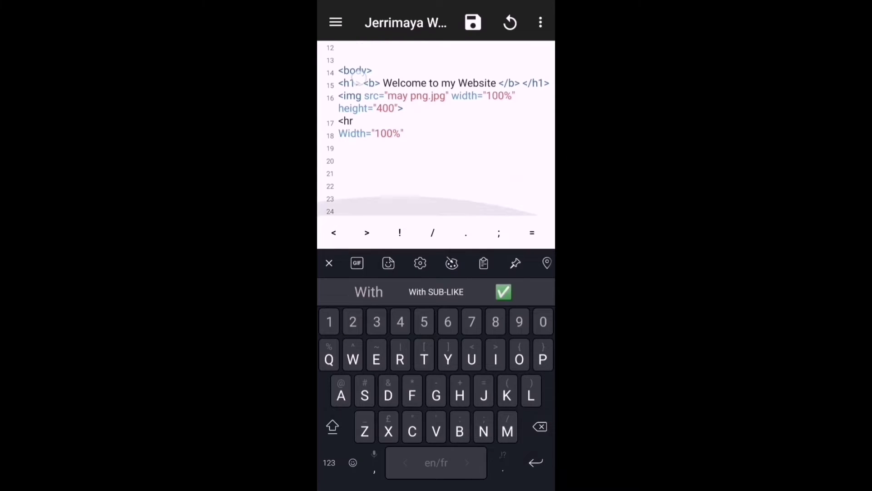
pyautogui.write('Align="center')
pyautogui.press('Return')
pyautogui.write('Color=')
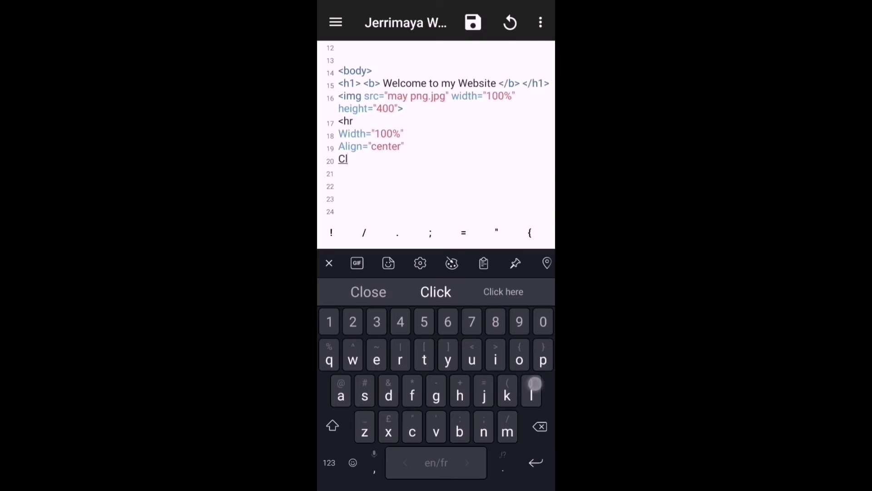
pyautogui.write('"sky blue"')
pyautogui.press('Return')
pyautogui.write('Size="10">')
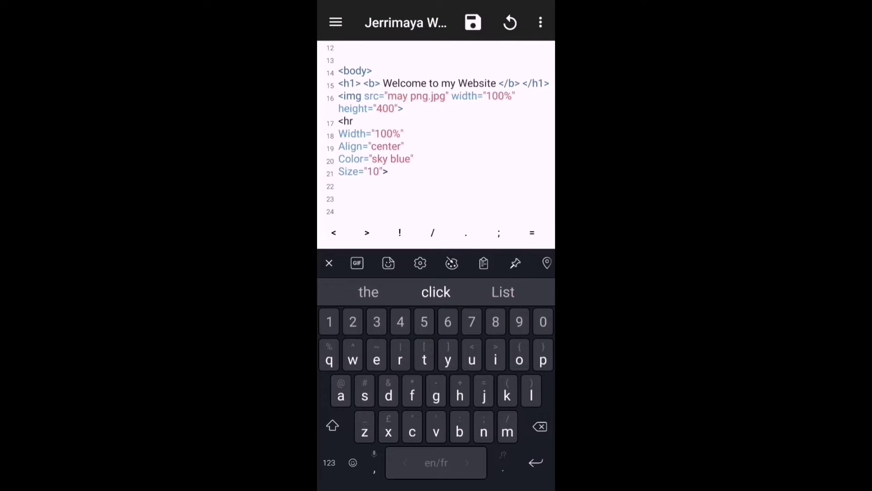
pyautogui.press('Return')
pyautogui.write('<p> My')
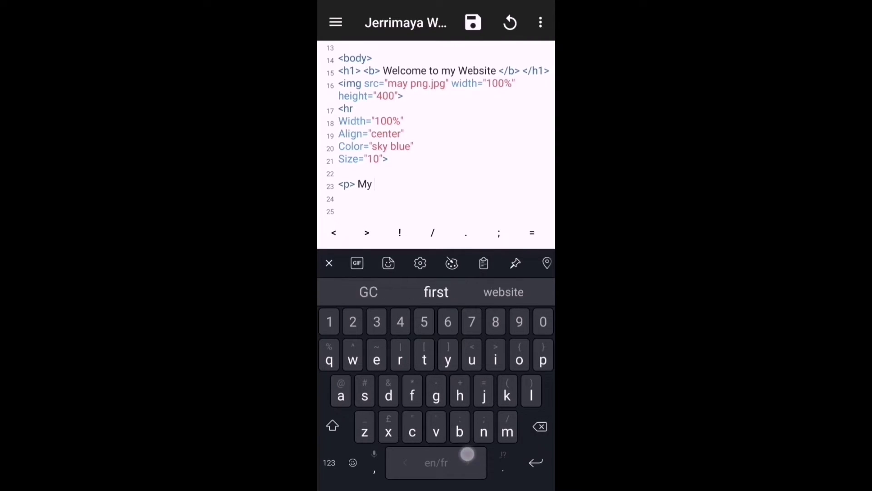
pyautogui.write(' name is Jerrimaya Tayco and welcome to my we')
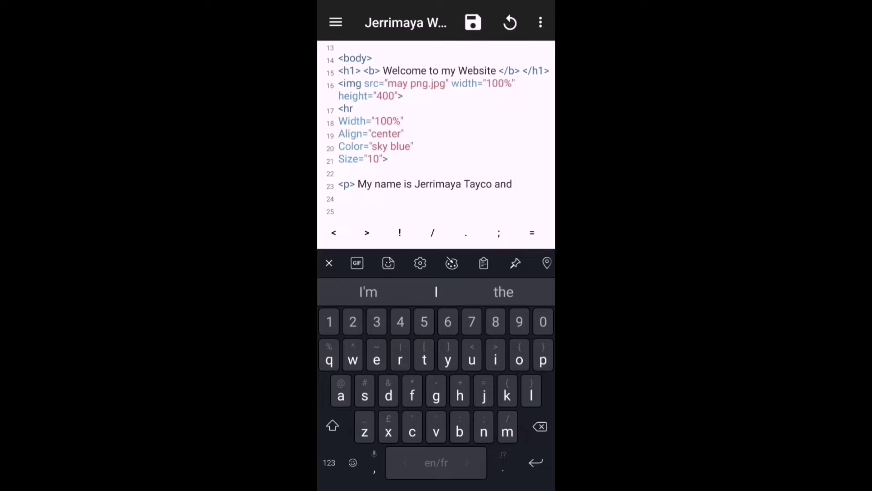
pyautogui.write('bsite. Feel free to commect with me')
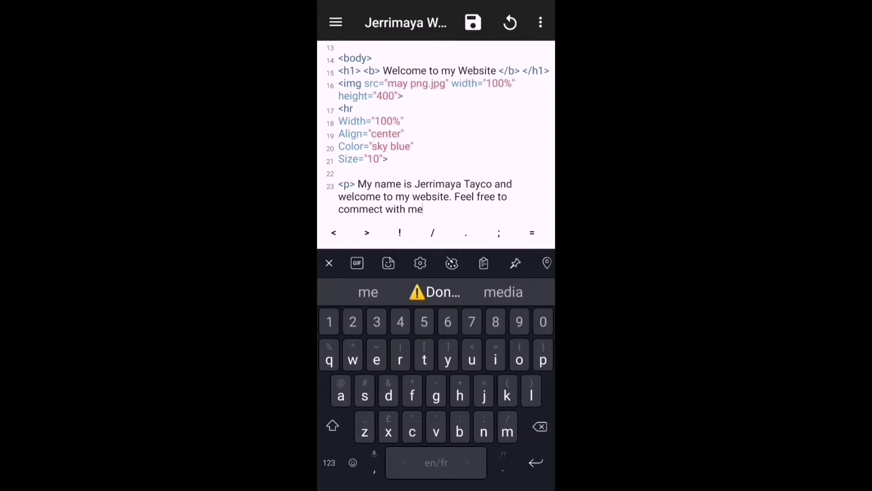
pyautogui.write(' to my socials, links will be given below. </')
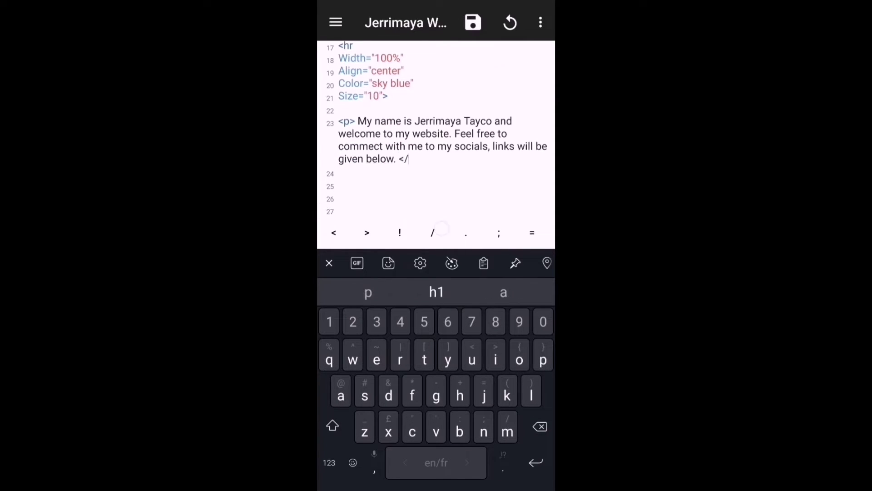
pyautogui.write('p>  ')
pyautogui.write('<div class')
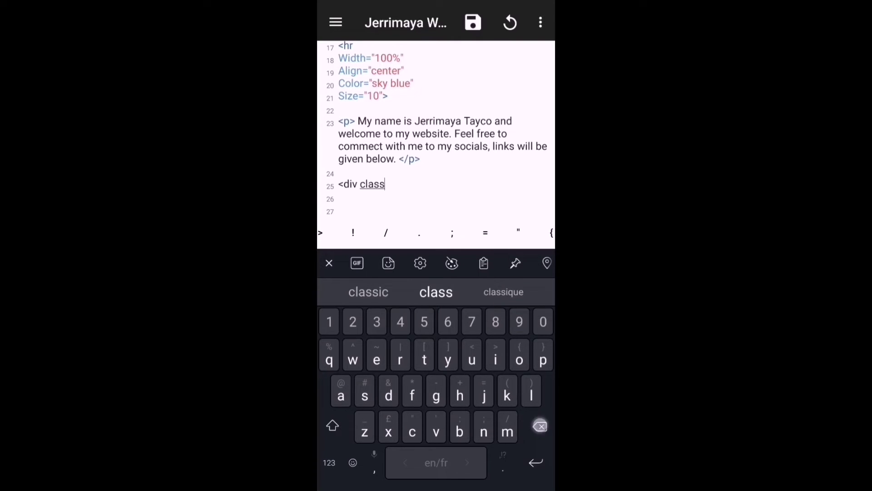
pyautogui.write('="container"')
# Open the container div and paste the personal Facebook profile link.
pyautogui.press('BackSpace')
pyautogui.write('>')
pyautogui.press('Return')
pyautogui.write('Facebook')
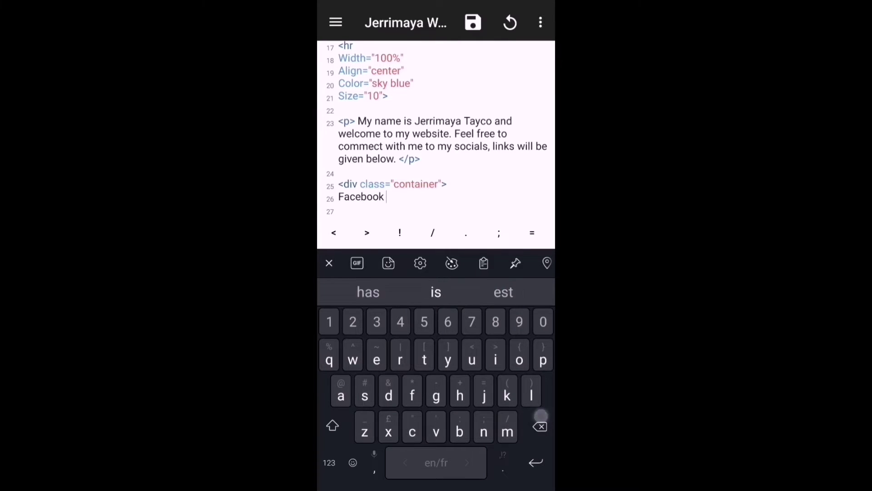
pyautogui.write(' Account: <a href="')
pyautogui.click(484, 263)
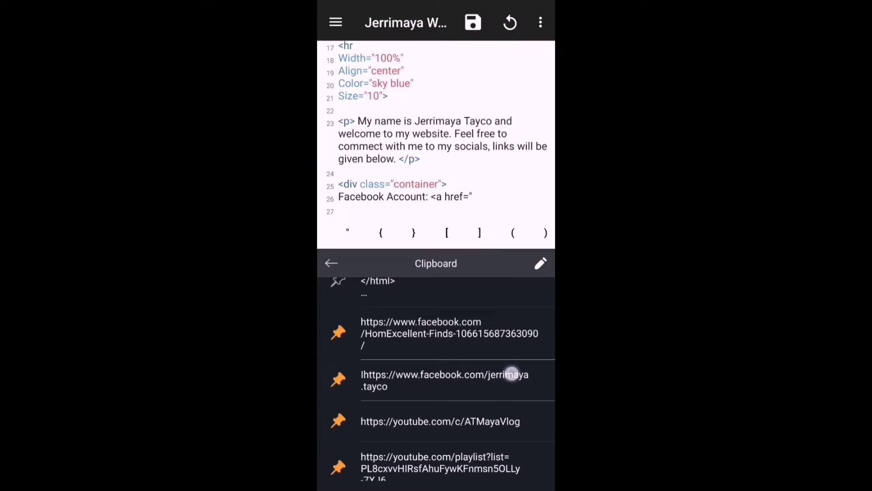
pyautogui.click(512, 370)
pyautogui.write('"')
pyautogui.write(' Jerrimaya Tayco ')
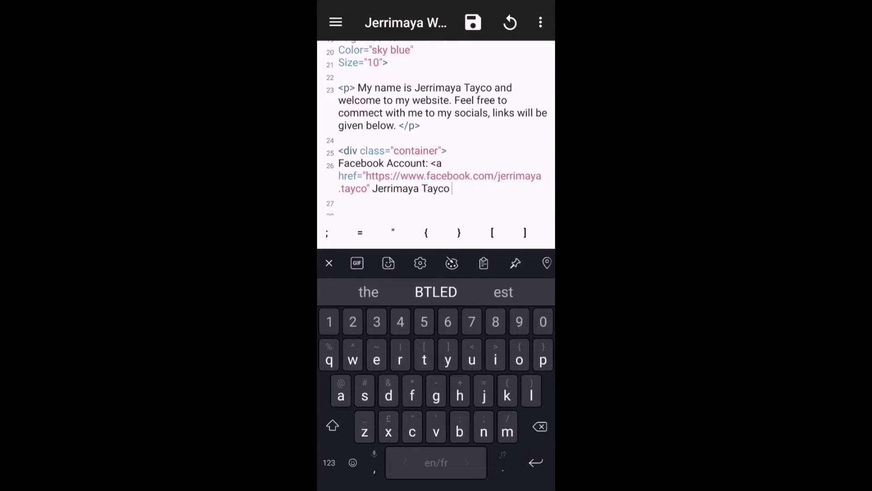
pyautogui.write('</a>  <br>')
pyautogui.press('Return')
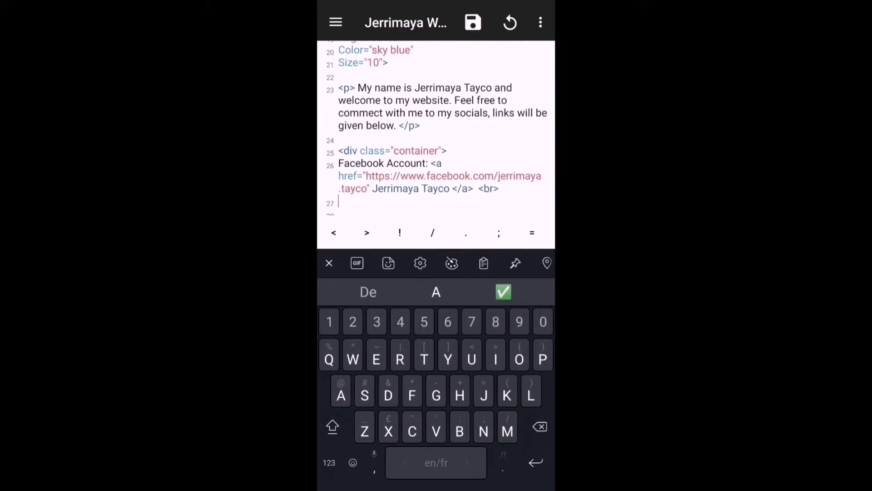
pyautogui.write('Facebook Page: <a href=')
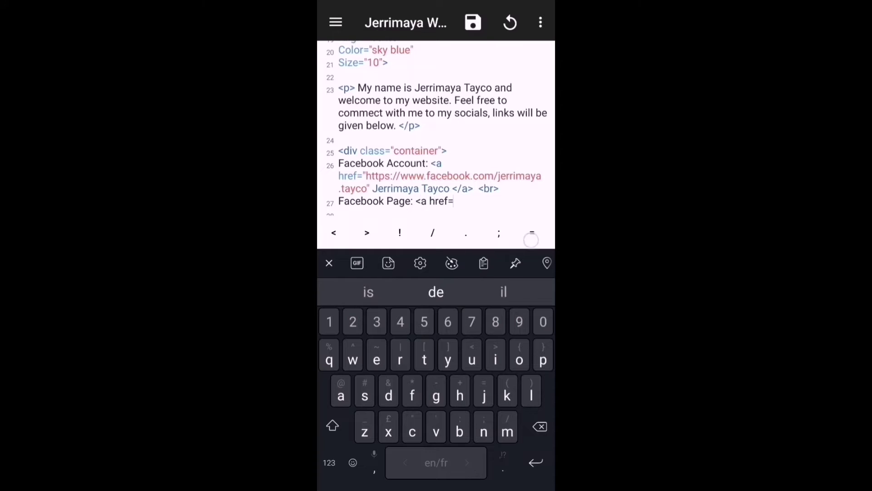
# Paste the Facebook page link and close both Facebook link tags.
pyautogui.click(483, 263)
pyautogui.click(454, 361)
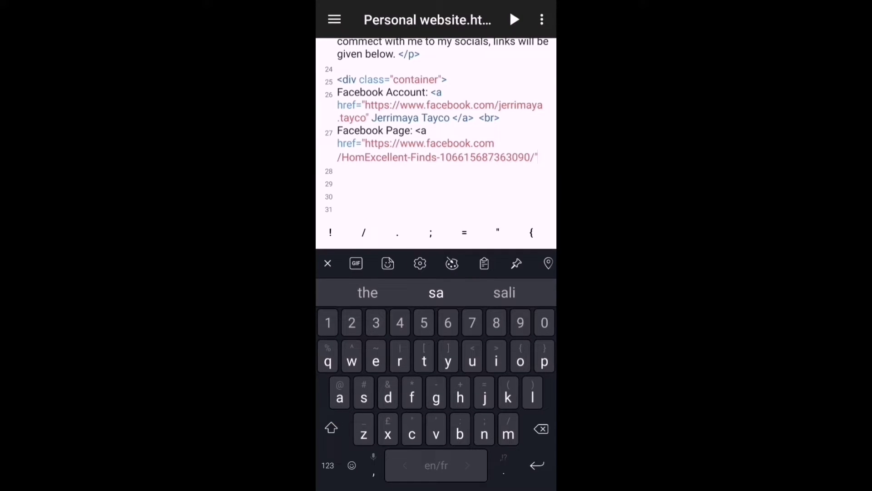
pyautogui.click(369, 117)
pyautogui.click(366, 232)
pyautogui.click(539, 156)
pyautogui.click(365, 233)
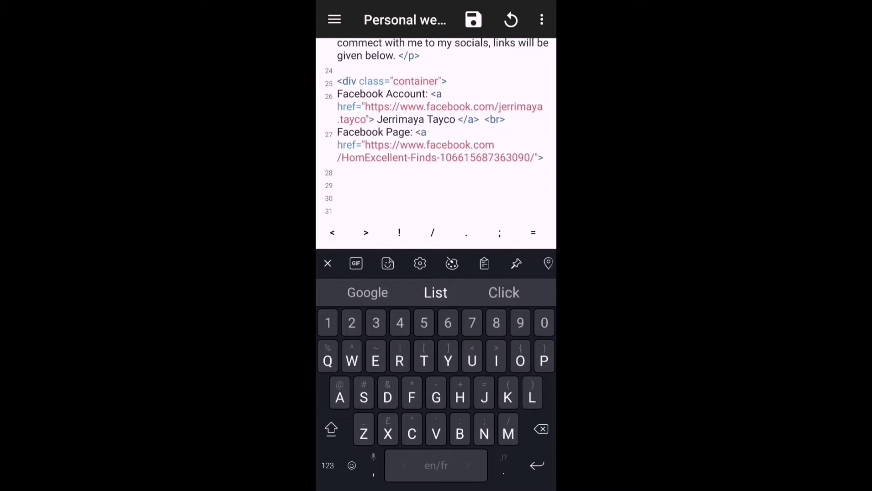
pyautogui.write('Homa')
pyautogui.press('BackSpace')
pyautogui.write('Finds </a> <br>')
pyautogui.press('Return')
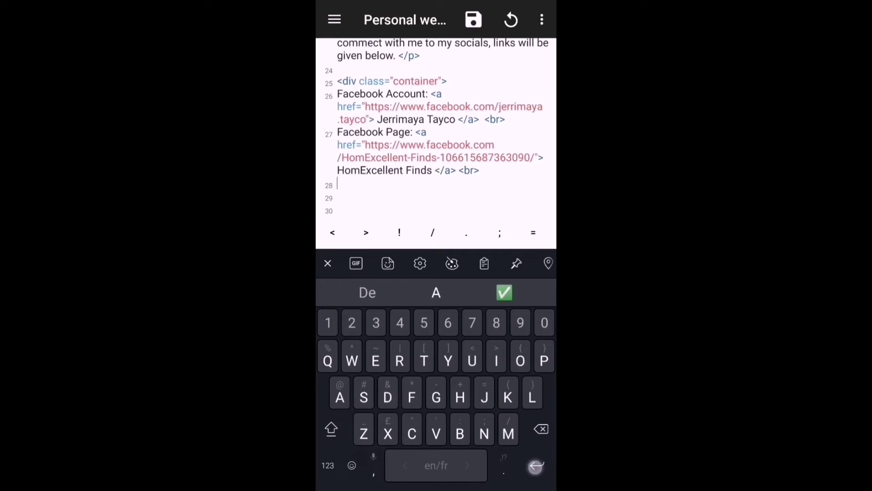
pyautogui.write('YouTube Channel: <a href="')
# Paste the YouTube channel link, add the Instagram handle, and close the body.
pyautogui.click(483, 263)
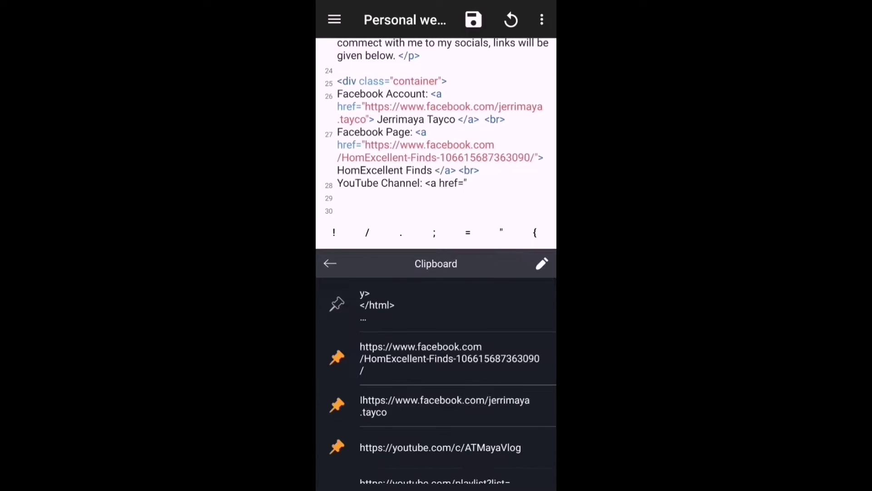
pyautogui.click(429, 446)
pyautogui.click(365, 233)
pyautogui.write('ATMaya Vlog </a> <br>')
pyautogui.press('Return')
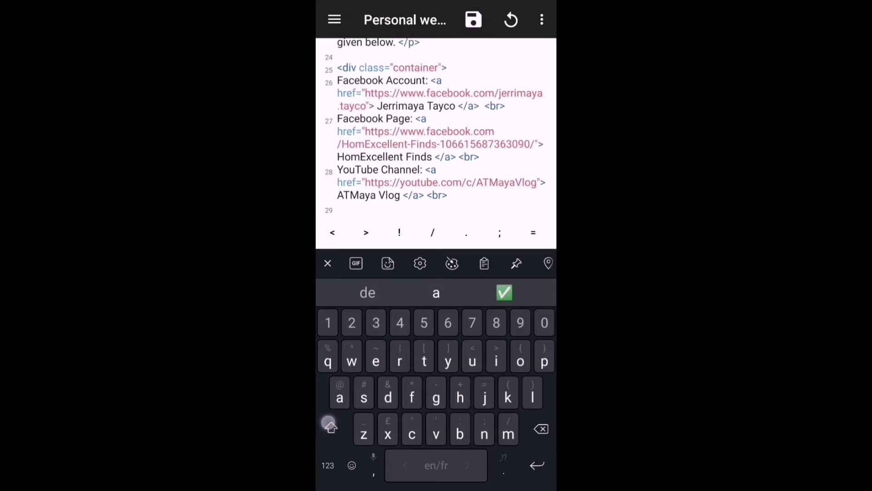
pyautogui.write('Instagram: @k')
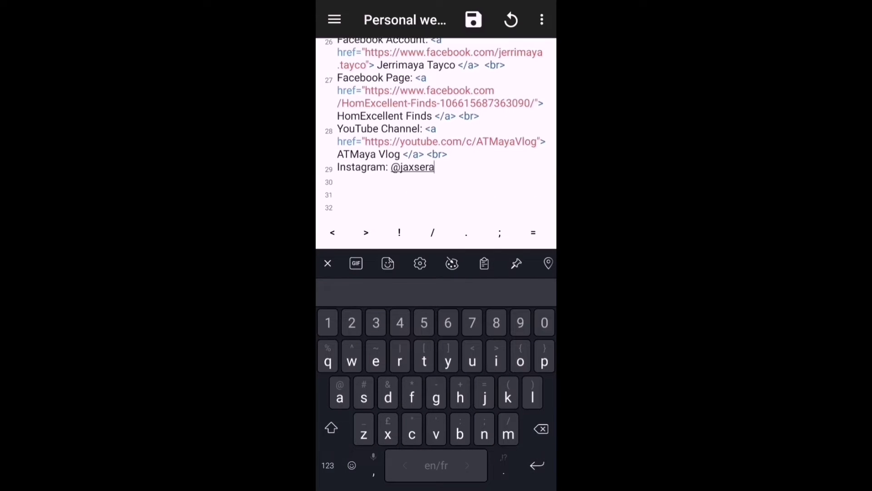
pyautogui.write('v>')
pyautogui.press('Return')
pyautogui.write('</body> </html>')
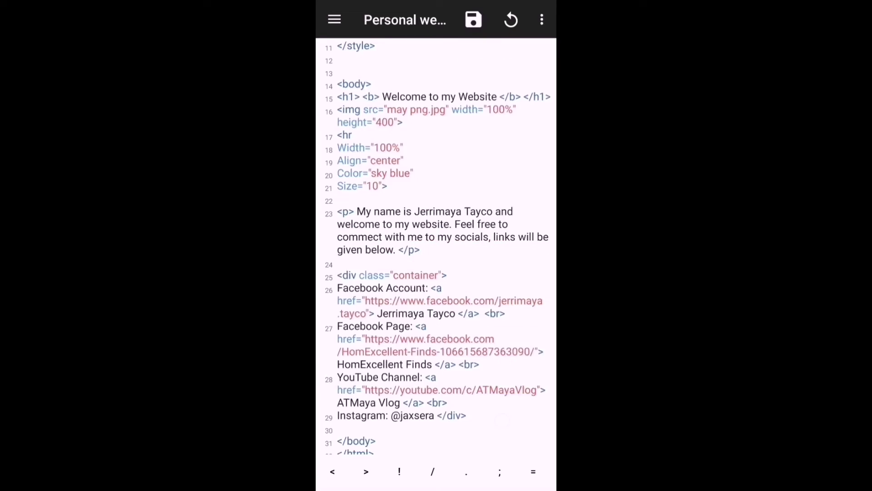
pyautogui.scroll(10, 436, 136)
# Give the body a grey background and make H1 centered, 30px Arial.
pyautogui.click(370, 154)
pyautogui.write('Body {')
pyautogui.press('Return')
pyautogui.write('Background-color: grey')
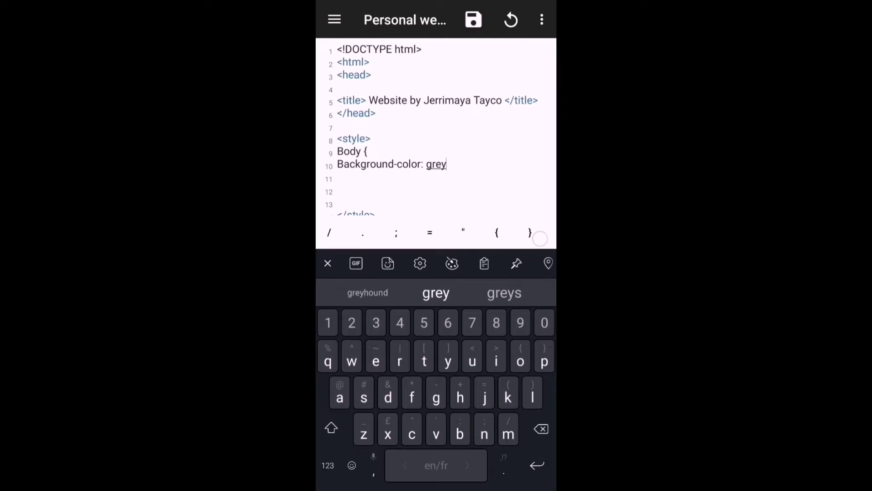
pyautogui.write('; ')
pyautogui.write('}')
pyautogui.press('Return')
pyautogui.write('H1 {')
pyautogui.press('Return')
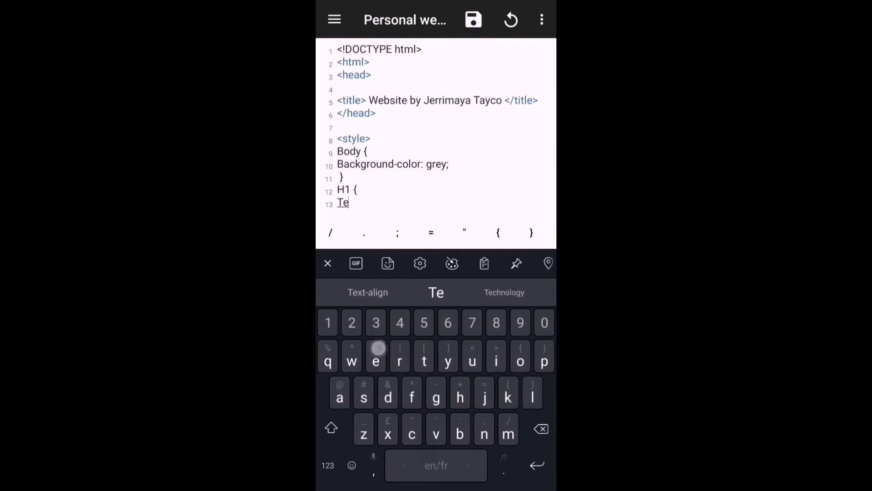
pyautogui.write('Text-align: center;')
pyautogui.press('Return')
pyautogui.scroll(-1, 487, 122)
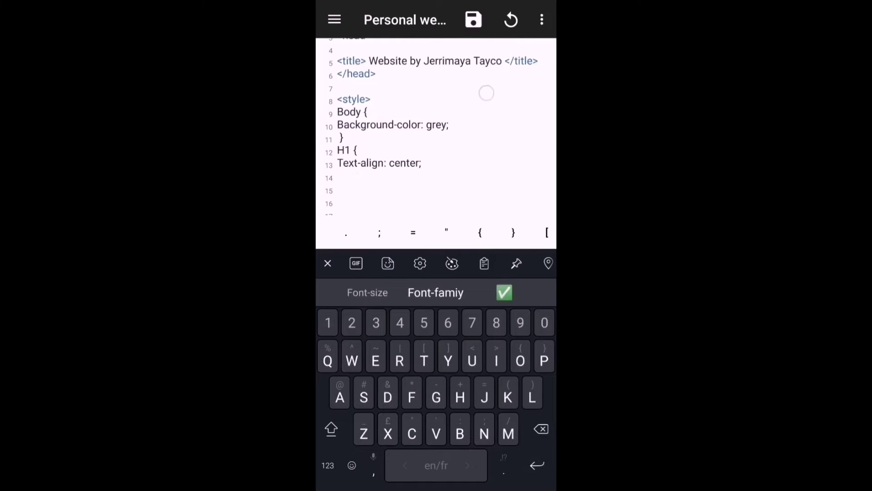
pyautogui.write('Font-soze: 30')
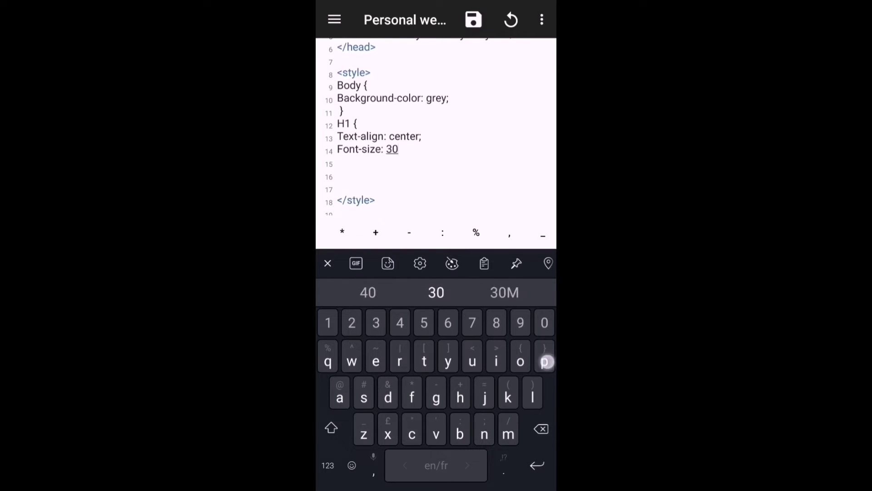
pyautogui.write('px;')
pyautogui.press('Return')
pyautogui.write('Font-famiy: ')
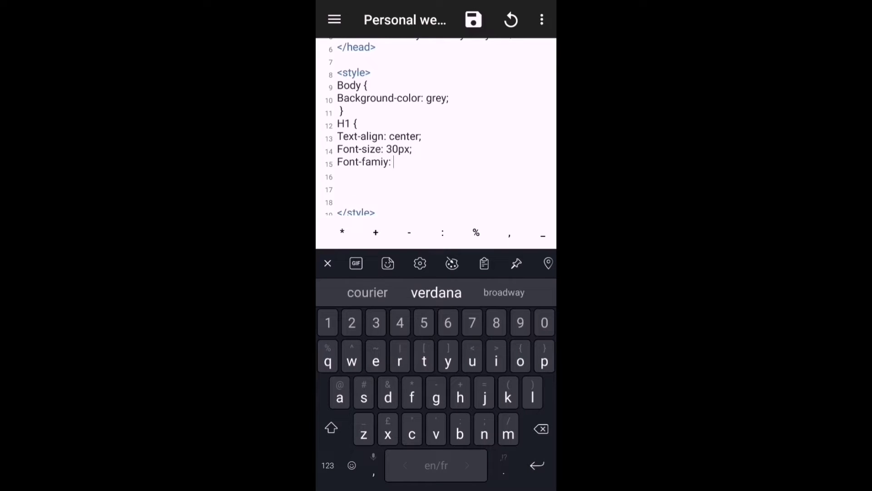
pyautogui.write('Arial;')
pyautogui.press('Return')
pyautogui.write('} P {')
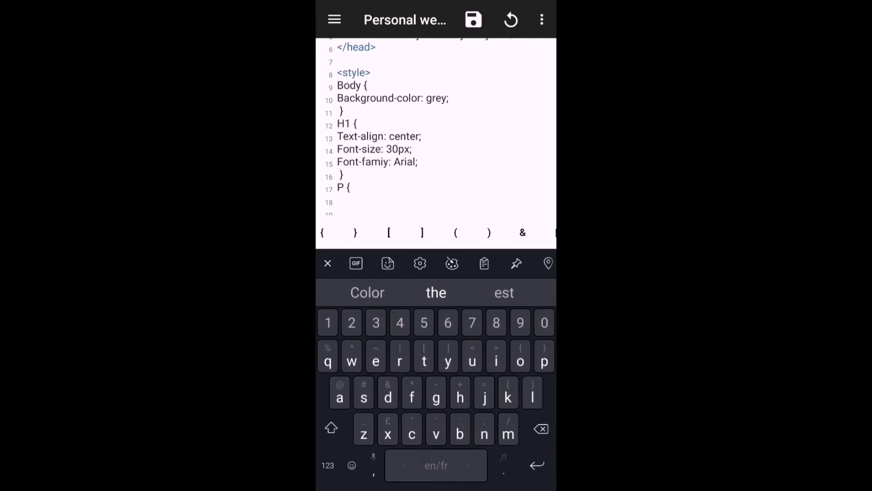
# Style paragraphs centered, 20px Courier, black, and add an extra line to the heading rule.
pyautogui.press('Return')
pyautogui.write('Text-align: center;')
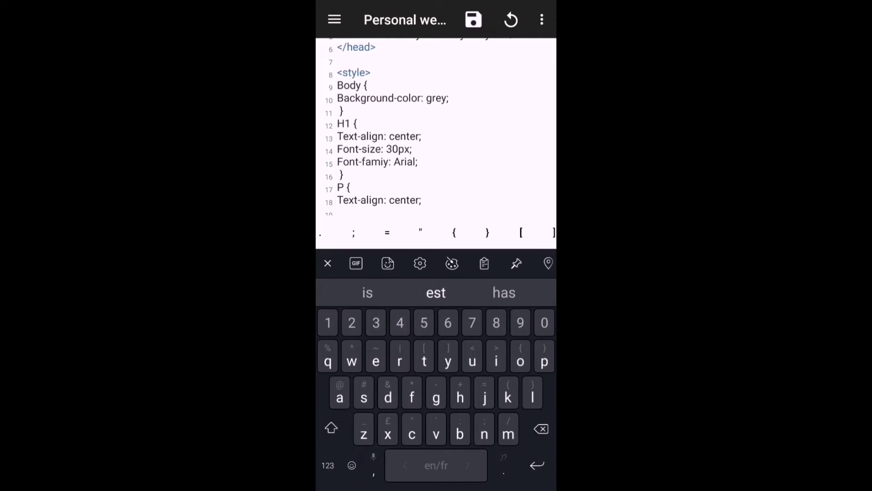
pyautogui.press('Return')
pyautogui.write('Font-size: 20px;')
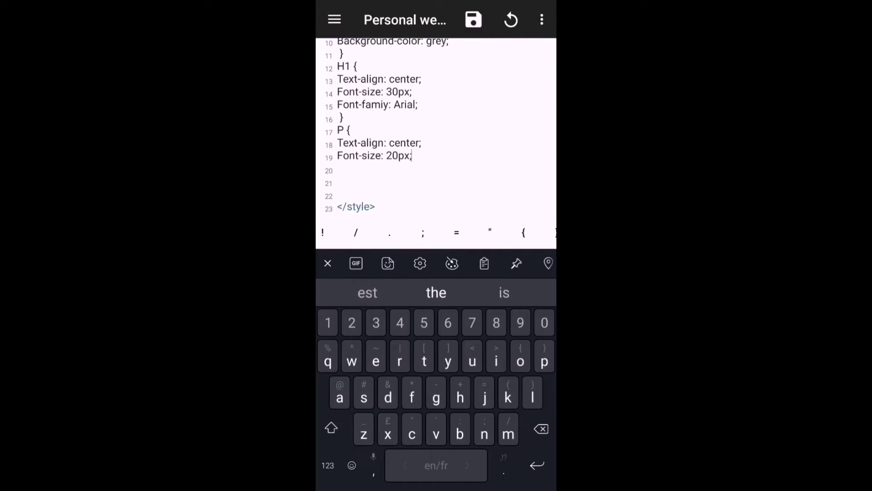
pyautogui.press('Return')
pyautogui.write('Font-famiy: courier;')
pyautogui.press('Return')
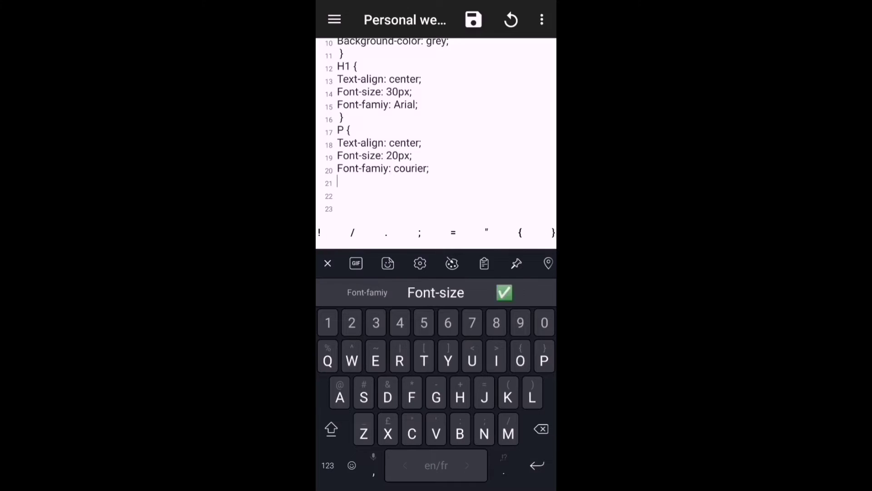
pyautogui.write('Color: black;')
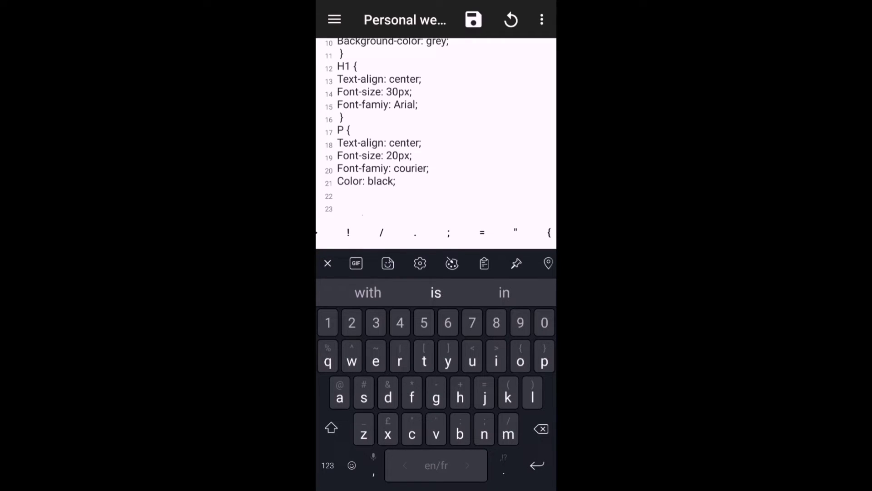
pyautogui.click(418, 104)
pyautogui.press('Return')
pyautogui.write('Color')
pyautogui.write(';')
pyautogui.click(393, 162)
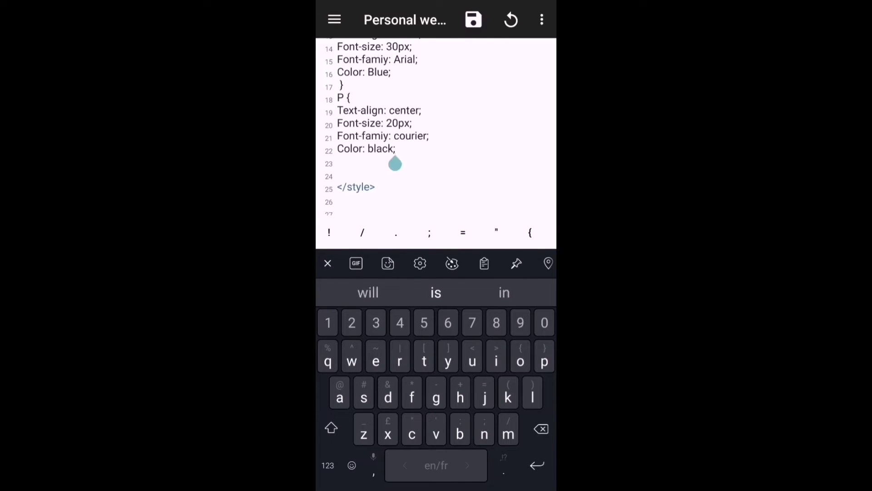
pyautogui.write('}')
# Close the paragraph rule and start .container with white background, 400px width and a 15px double black border.
pyautogui.press('Return')
pyautogui.write('.container {')
pyautogui.press('Return')
pyautogui.write('Background-color')
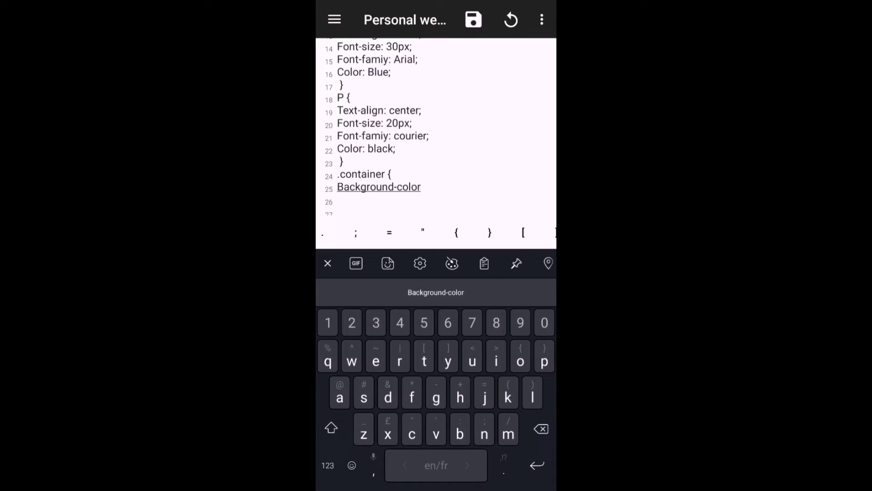
pyautogui.write(': white;')
pyautogui.press('Return')
pyautogui.write('Width')
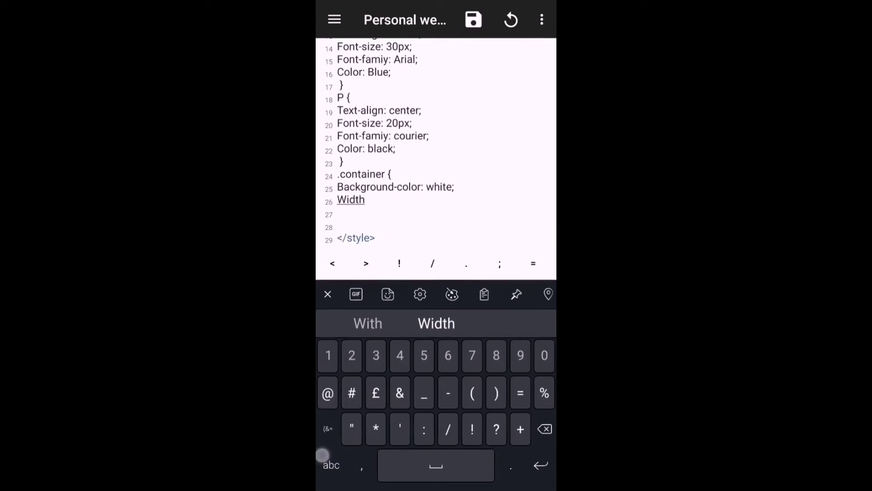
pyautogui.write(': 400px;')
pyautogui.press('Return')
pyautogui.write('Border: 15')
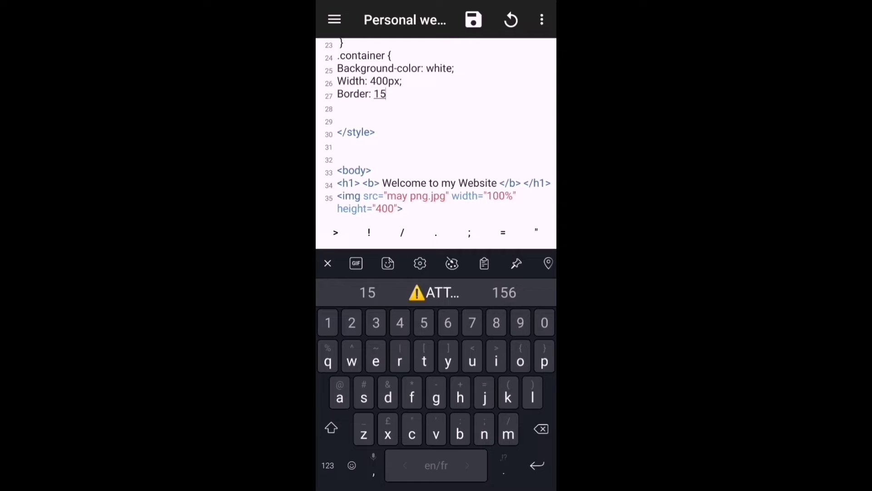
pyautogui.write('px double black;')
pyautogui.press('Return')
pyautogui.write('Padding: 2')
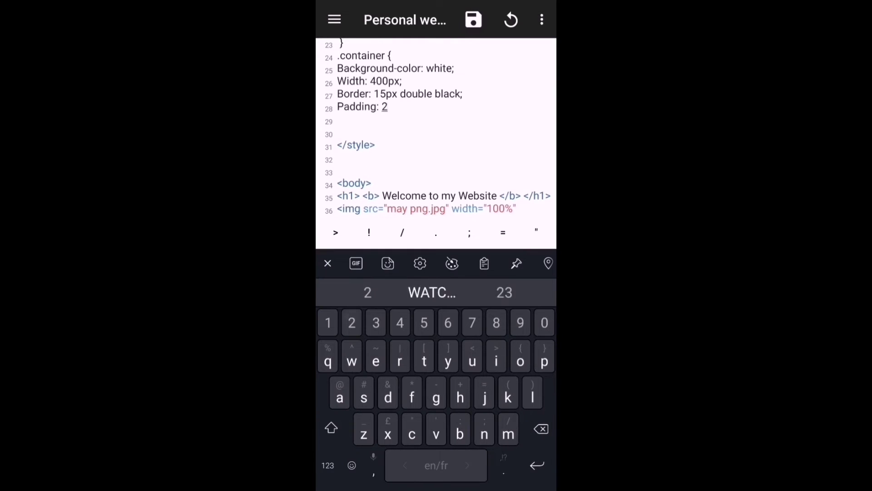
pyautogui.write('0px')
# Add 20px padding and a 15px auto Margin, then remove blank lines before </style>.
pyautogui.press('Return')
pyautogui.press('BackSpace')
pyautogui.write(';')
pyautogui.press('Return')
pyautogui.write('Margim')
pyautogui.write(' 15px auto')
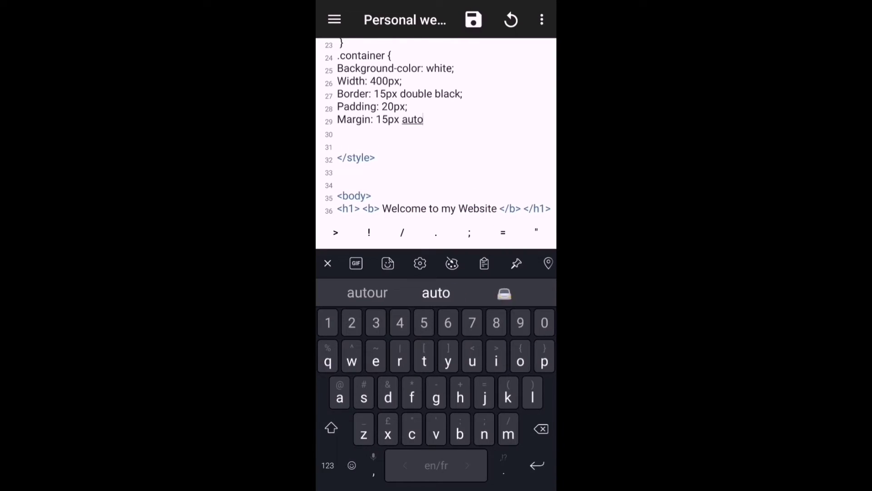
pyautogui.write(';')
pyautogui.press('Return')
pyautogui.write('}')
pyautogui.click(337, 172)
pyautogui.press('BackSpace')
pyautogui.press('BackSpace')
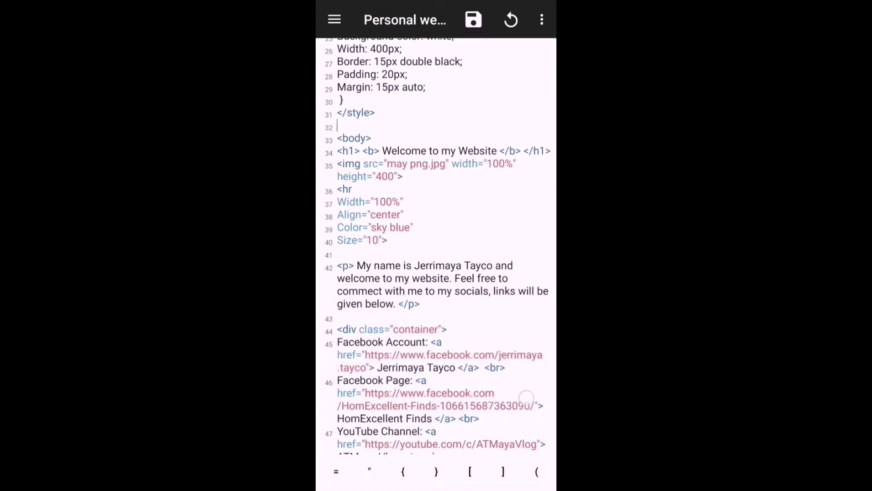
# Move the My Website folder through Other location to Internal storage > Download.
pyautogui.click(366, 170)
pyautogui.scroll(5, 534, 284)
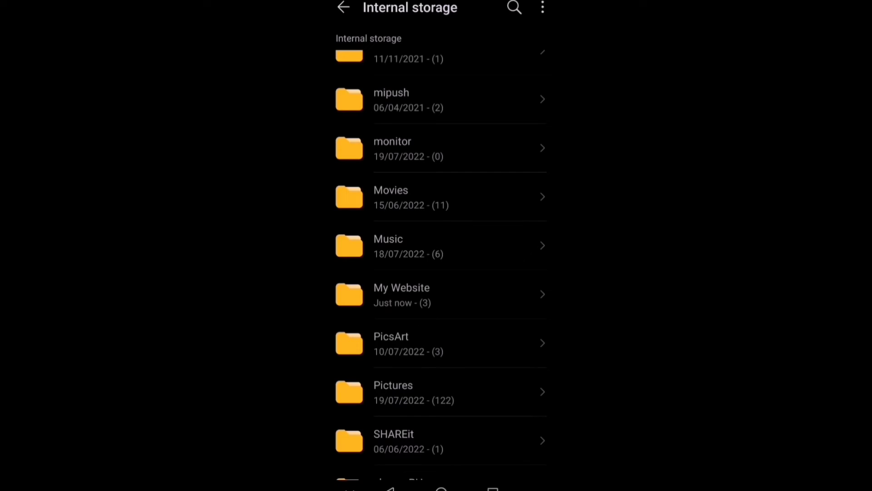
pyautogui.click(525, 294)
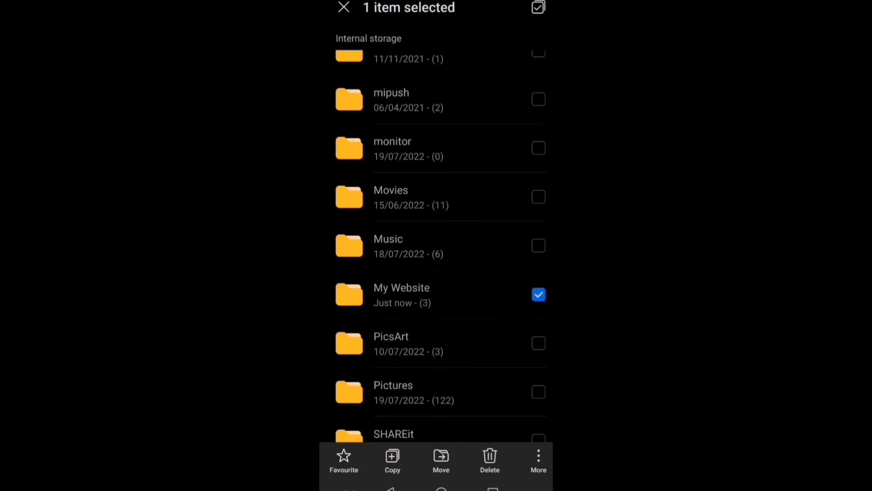
pyautogui.click(441, 459)
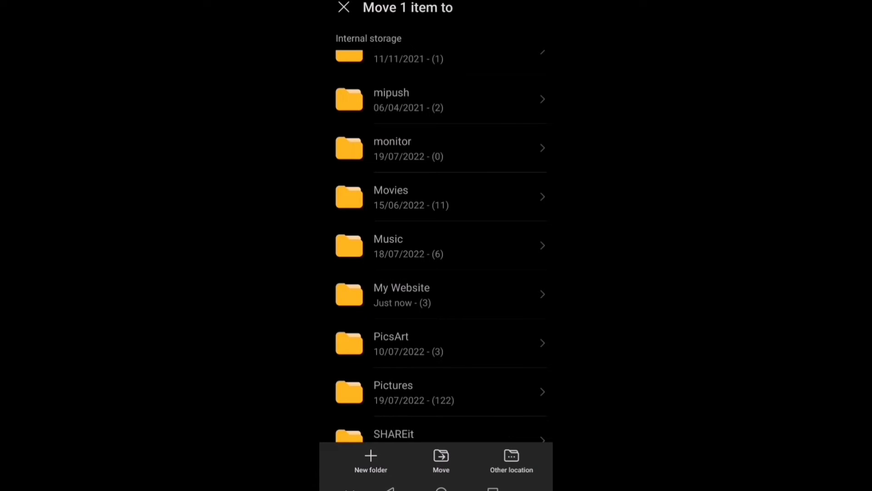
pyautogui.click(511, 460)
pyautogui.click(508, 47)
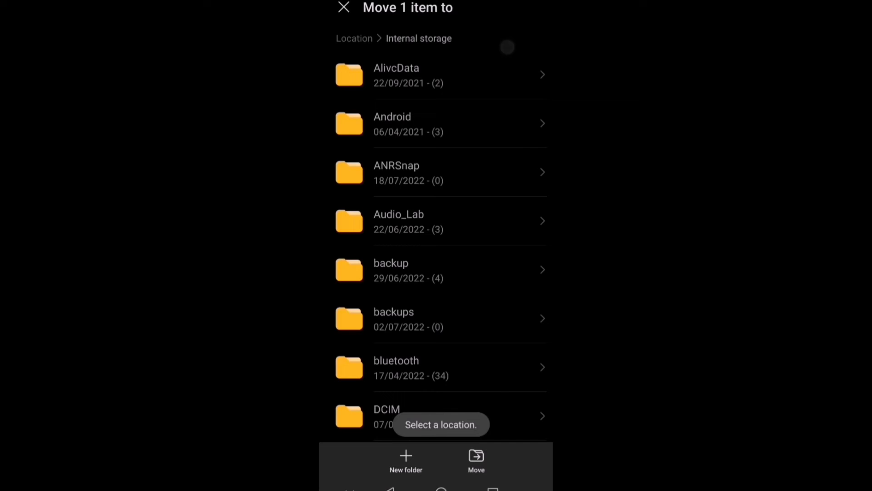
pyautogui.scroll(-5, 490, 304)
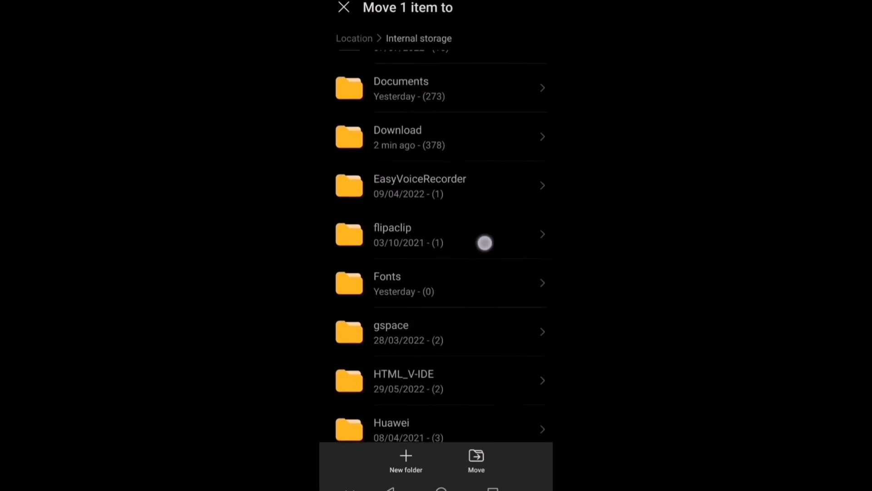
pyautogui.scroll(3, 485, 242)
pyautogui.click(437, 208)
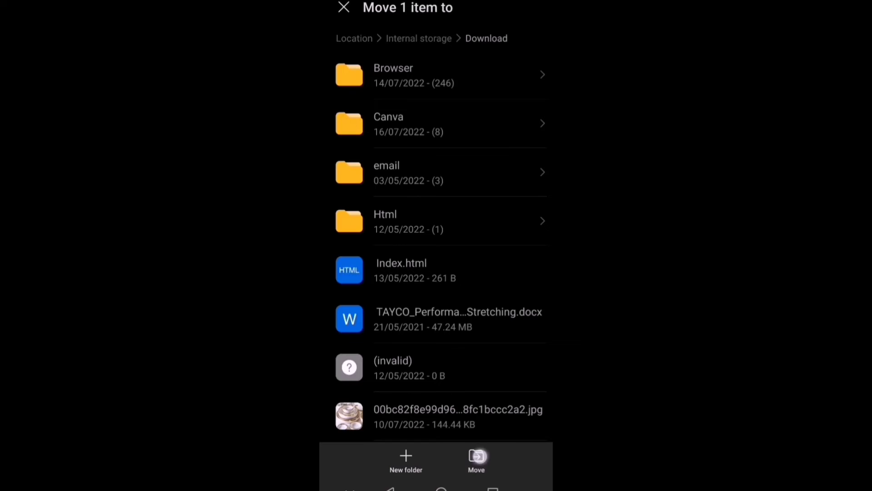
pyautogui.click(477, 455)
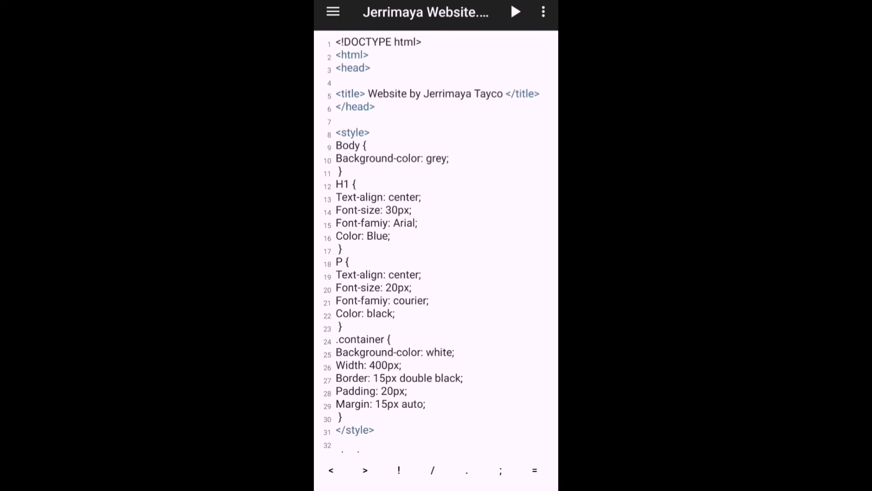
pyautogui.scroll(-10, 493, 207)
pyautogui.scroll(10, 502, 191)
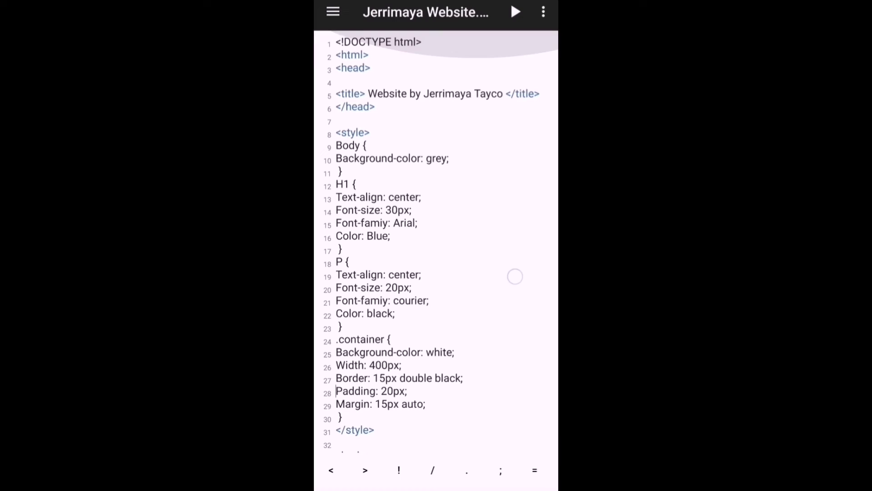
pyautogui.scroll(-10, 495, 297)
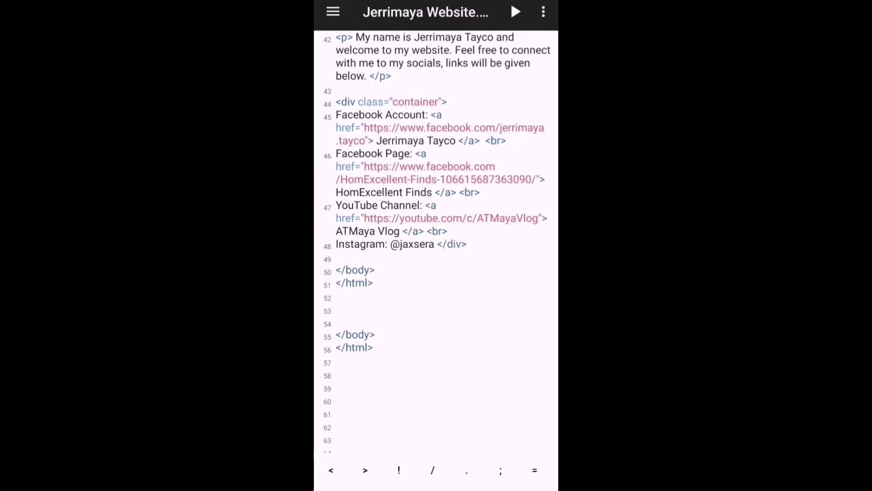
# Close Notepad++ from recent apps and switch to another home-screen page.
pyautogui.moveTo(487, 488); pyautogui.dragTo(487, 307)
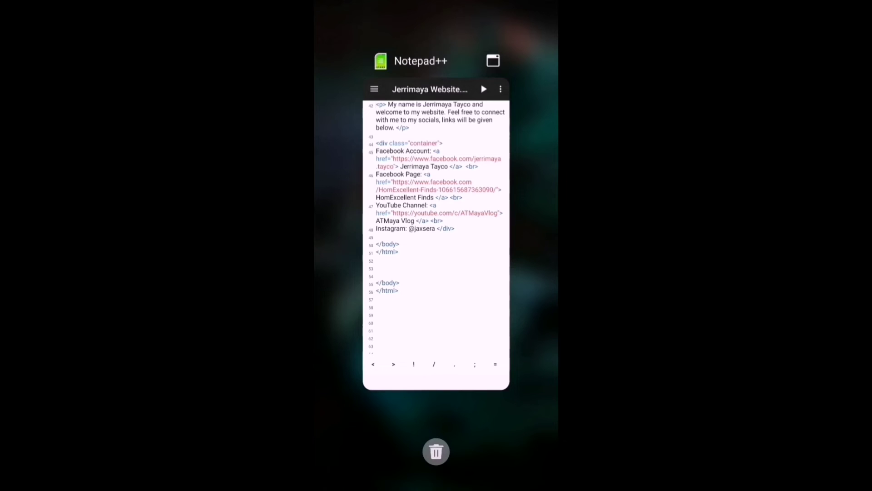
pyautogui.click(445, 487)
pyautogui.moveTo(518, 273); pyautogui.dragTo(355, 272)
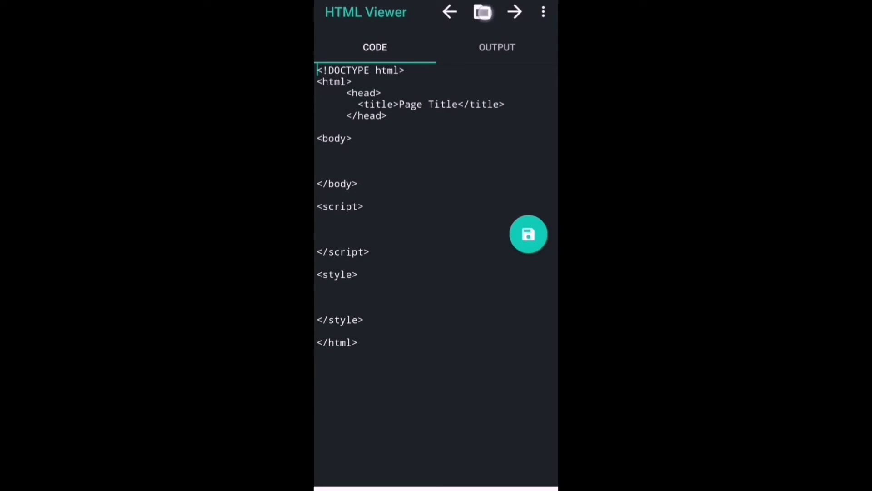
# Load Jerrimaya Website.html from Download > My Website and view it in the Output tab.
pyautogui.click(449, 252)
pyautogui.scroll(-3, 481, 225)
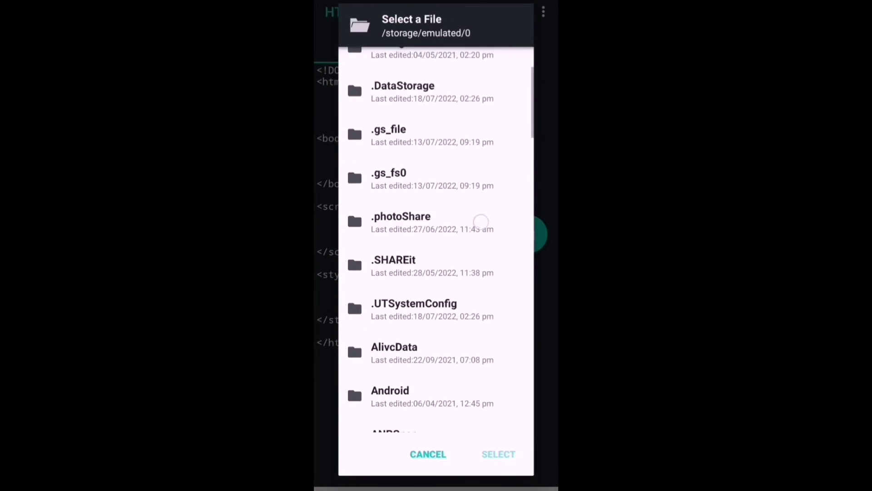
pyautogui.scroll(-3, 486, 307)
pyautogui.scroll(-3, 484, 273)
pyautogui.scroll(-3, 484, 204)
pyautogui.scroll(-2, 484, 204)
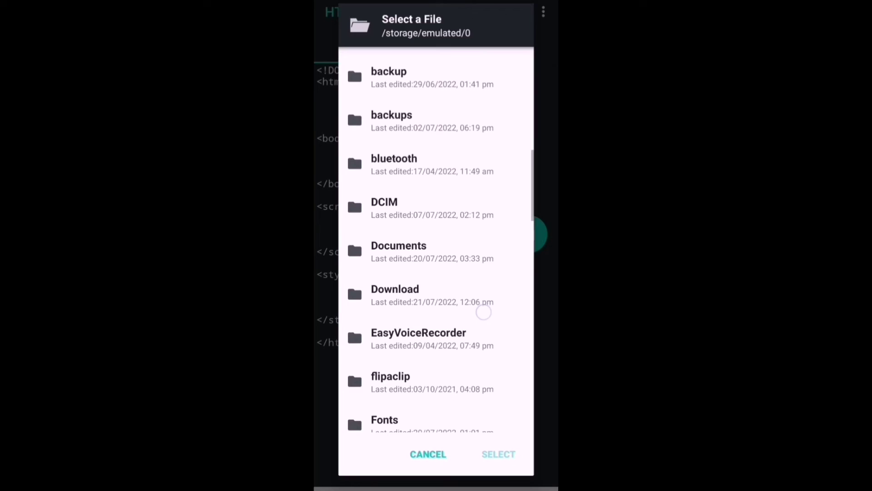
pyautogui.scroll(-1, 485, 307)
pyautogui.click(467, 287)
pyautogui.scroll(10, 496, 159)
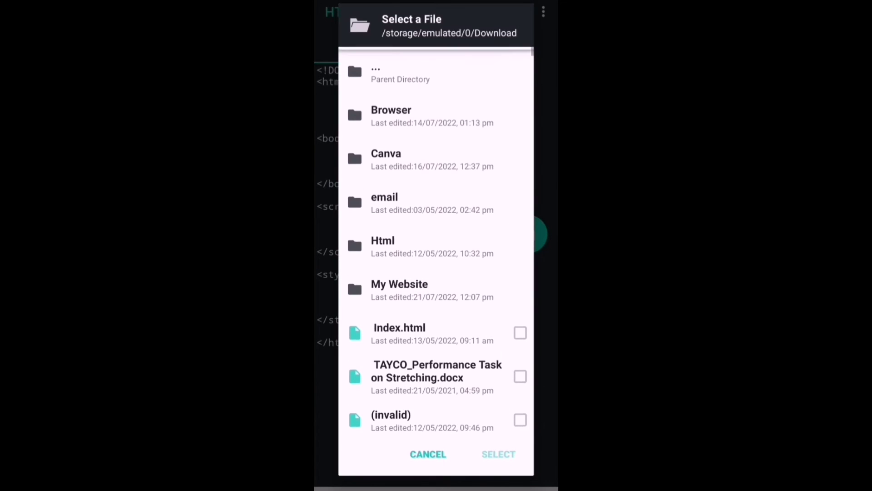
pyautogui.click(479, 285)
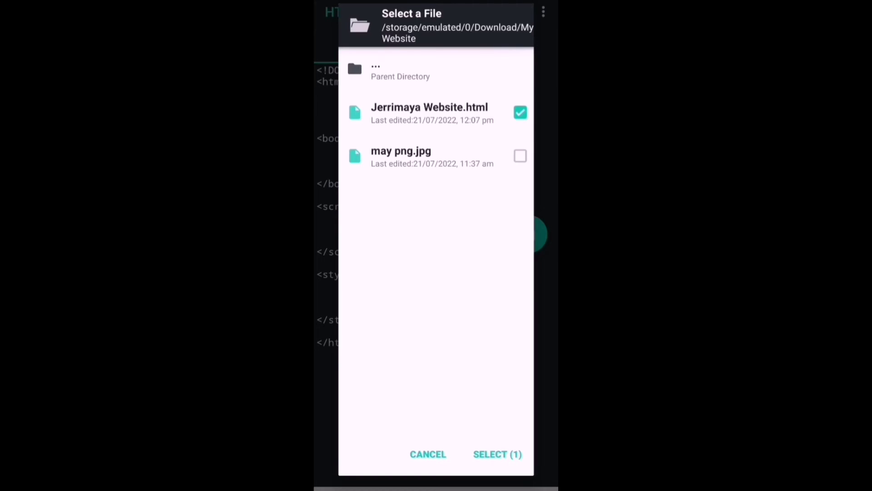
pyautogui.click(511, 454)
pyautogui.click(496, 46)
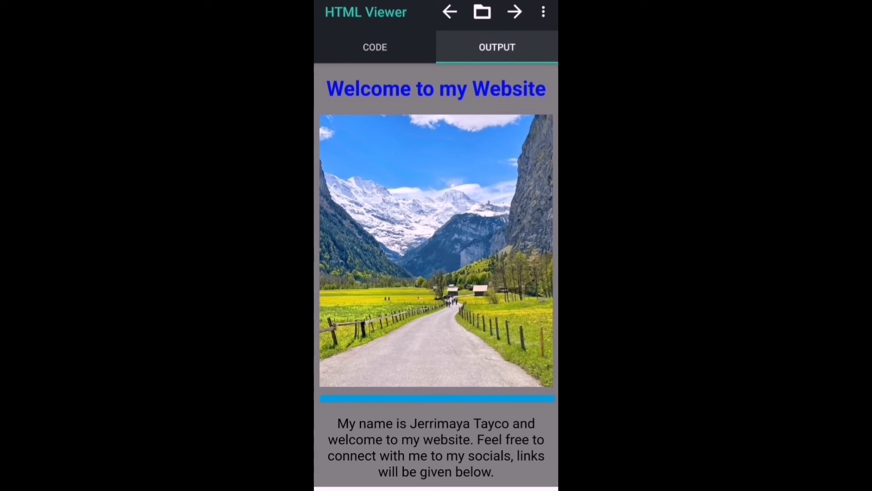
pyautogui.scroll(-3, 482, 271)
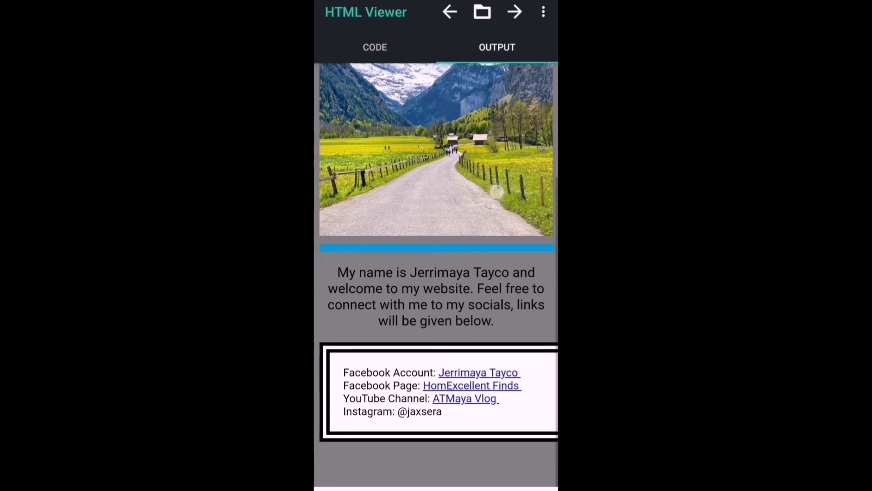
pyautogui.scroll(4, 497, 191)
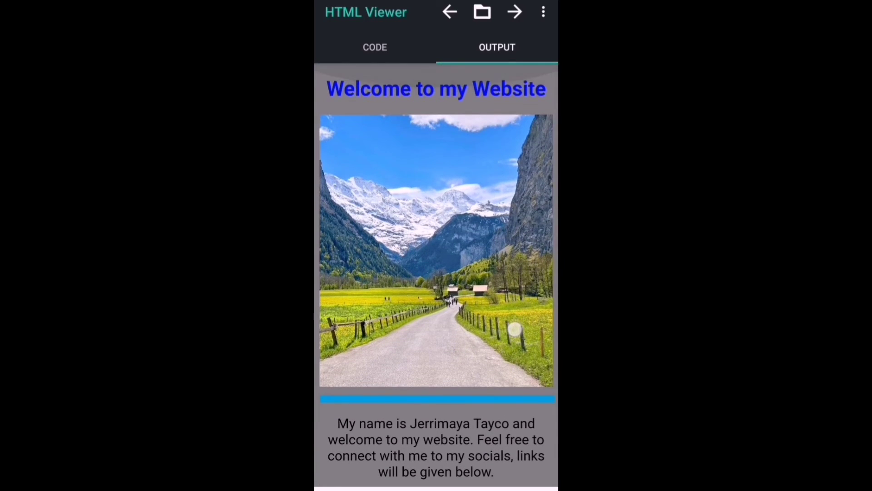
pyautogui.scroll(-3, 515, 330)
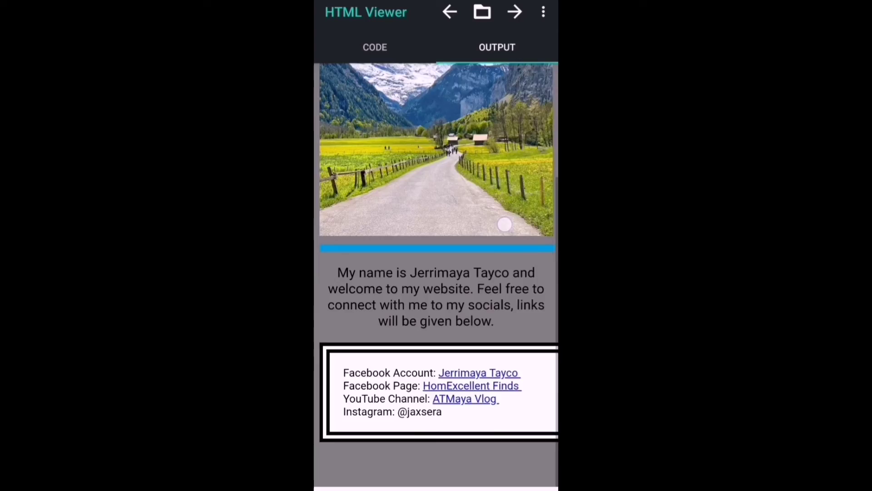
pyautogui.scroll(4, 504, 224)
pyautogui.hotkey('alt', 'Tab')
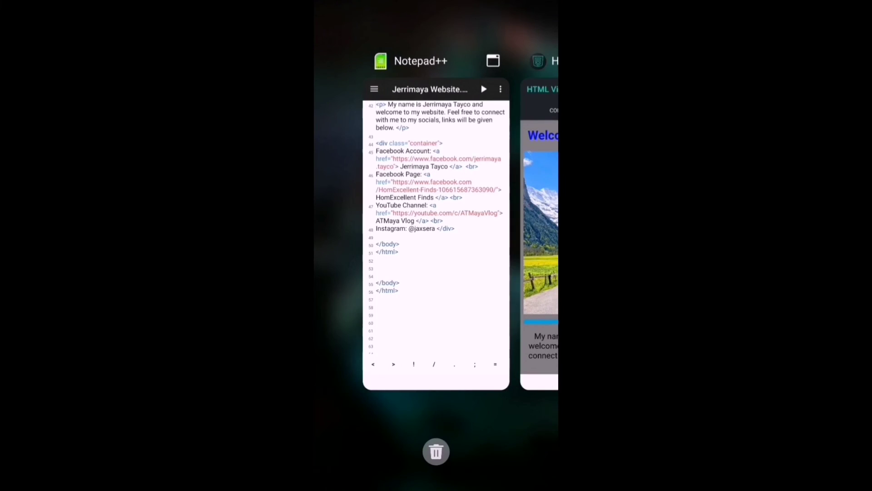
# Browse Files to Download > My Website and open Jerrimaya Website.html in HTML Viewer, then reopen it.
pyautogui.press('Escape')
pyautogui.hscroll(1, 436, 245)
pyautogui.hscroll(1, 436, 245)
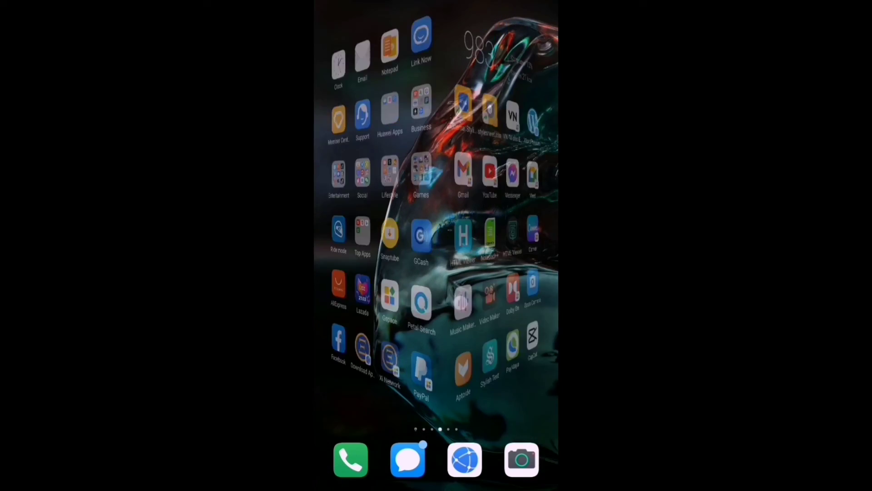
pyautogui.hscroll(-1, 436, 246)
pyautogui.hscroll(1, 436, 245)
pyautogui.hscroll(-1, 437, 245)
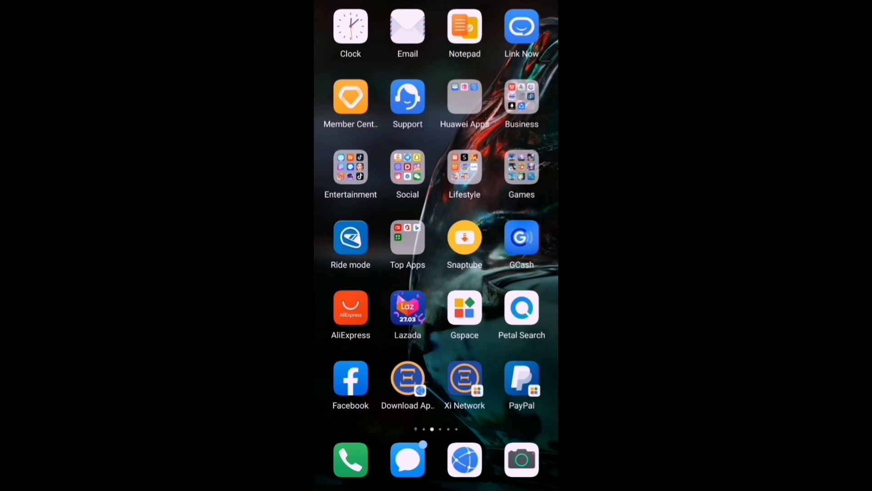
pyautogui.click(422, 199)
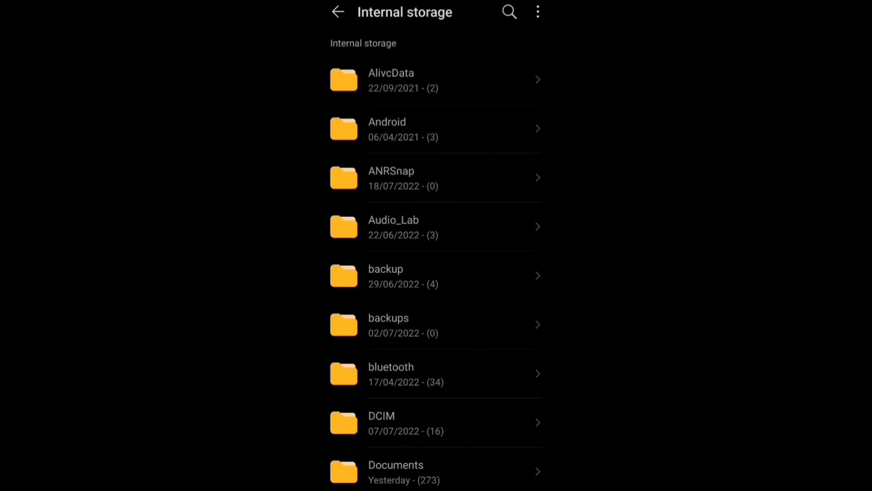
pyautogui.scroll(-2, 502, 205)
pyautogui.scroll(-1, 502, 204)
pyautogui.click(458, 399)
pyautogui.click(477, 276)
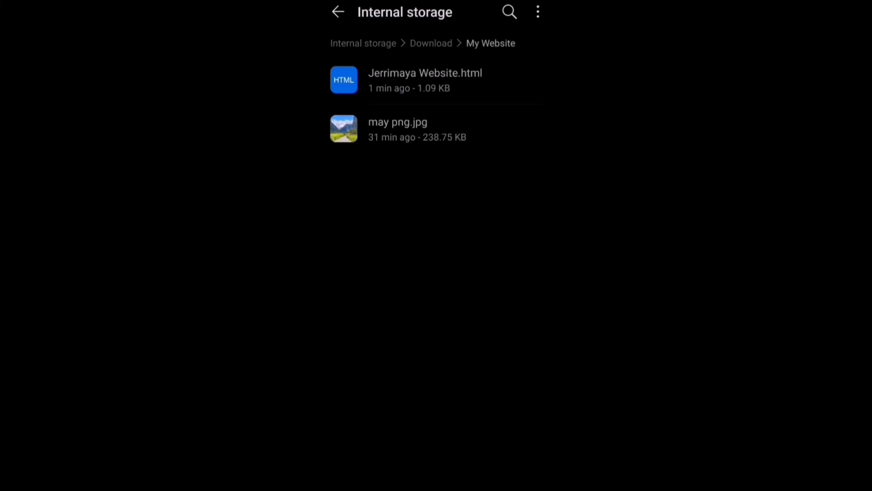
pyautogui.click(426, 79)
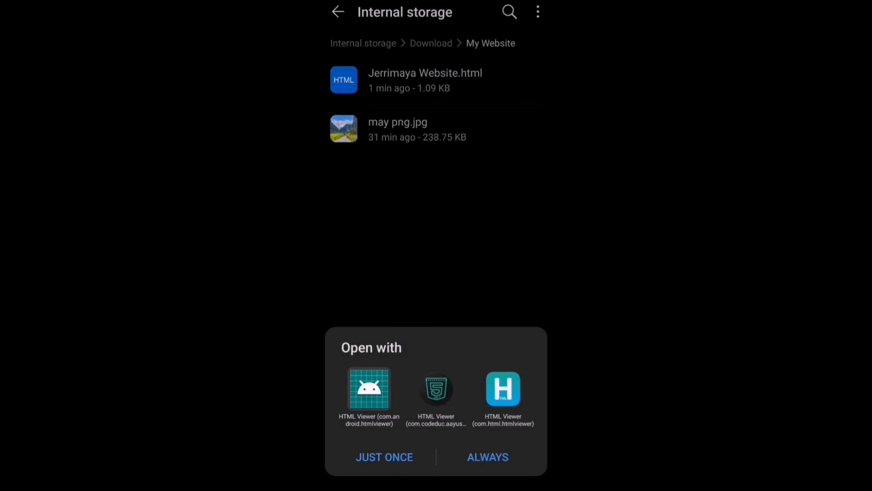
pyautogui.click(396, 458)
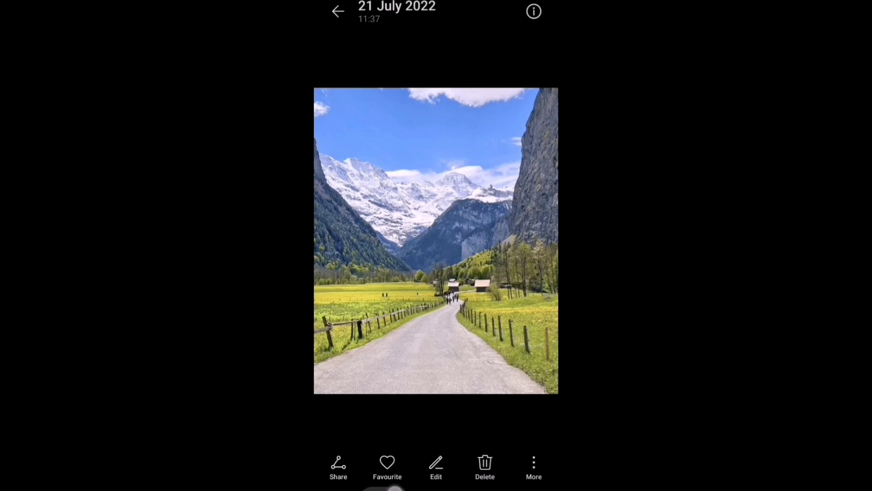
pyautogui.press('Escape')
pyautogui.click(494, 72)
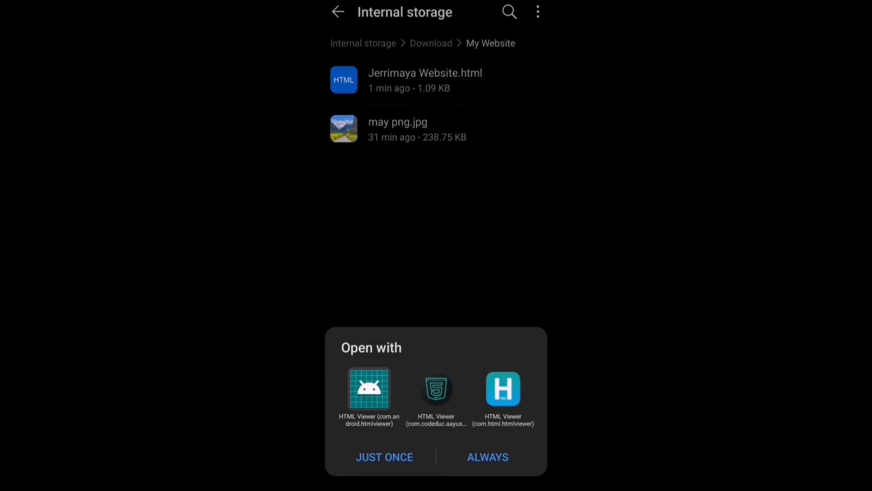
# Choose HTML Viewer for the page and dismiss its rating prompt with Remind Me Later.
pyautogui.click(402, 456)
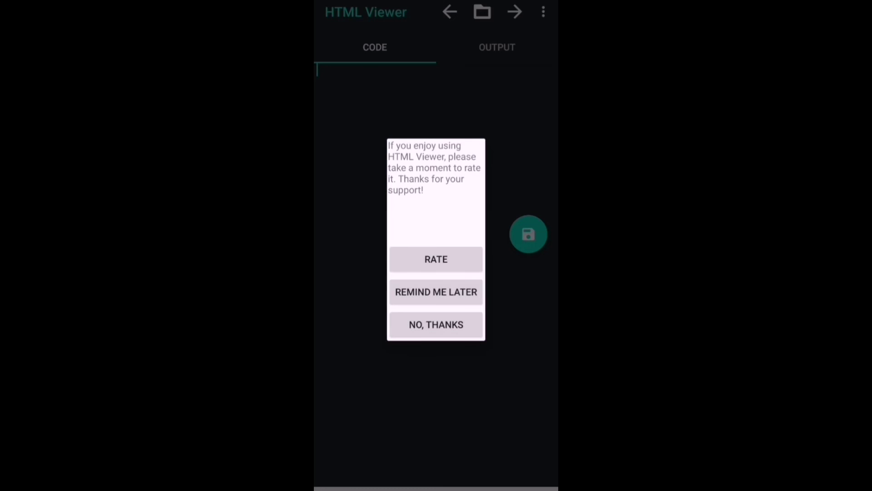
pyautogui.click(436, 292)
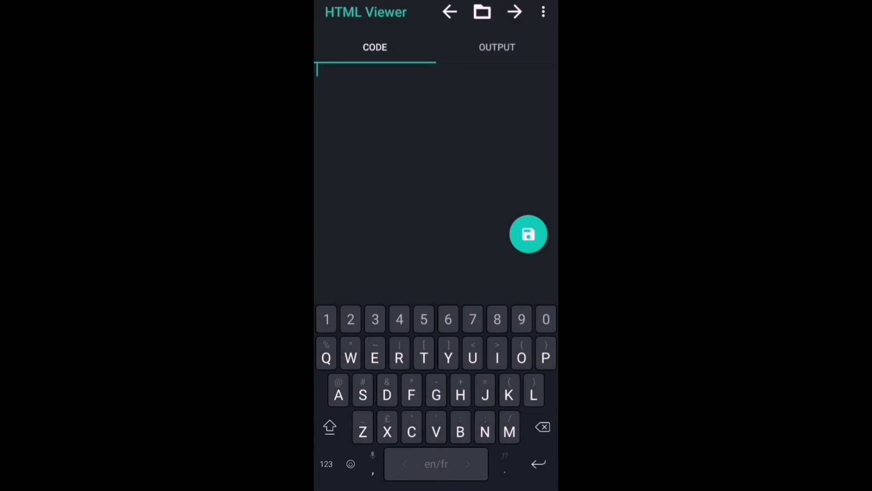